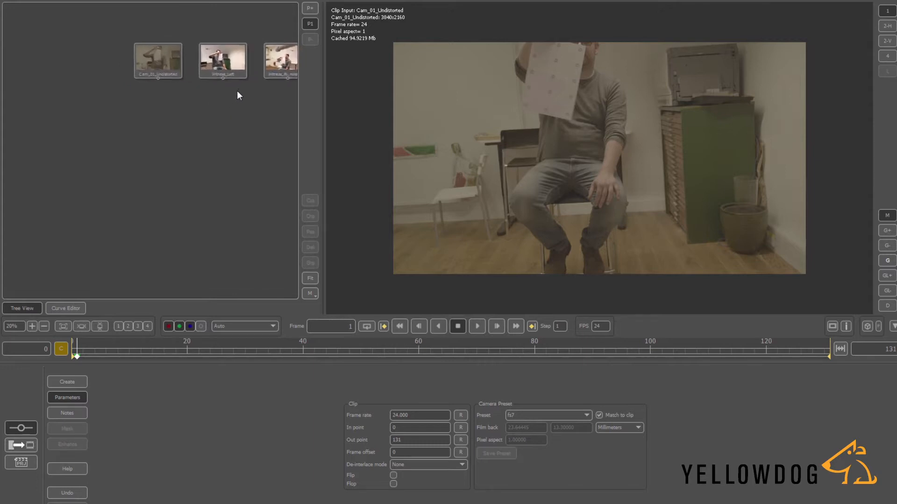
- View the left witness clip and the main camera clip in turn
left_click(175, 75)
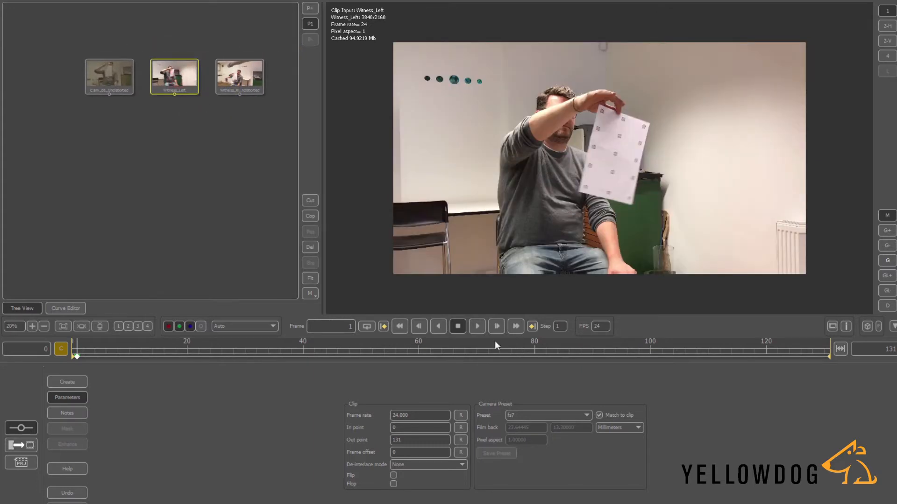
left_click(105, 75)
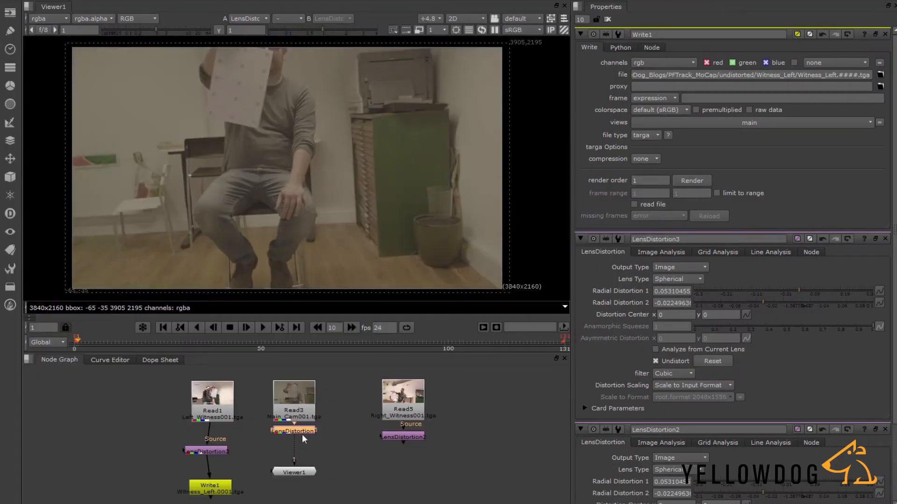
- In Nuke, disable the lens distortion nodes on the main camera and right witness footage, and view the right witness node
key("d")
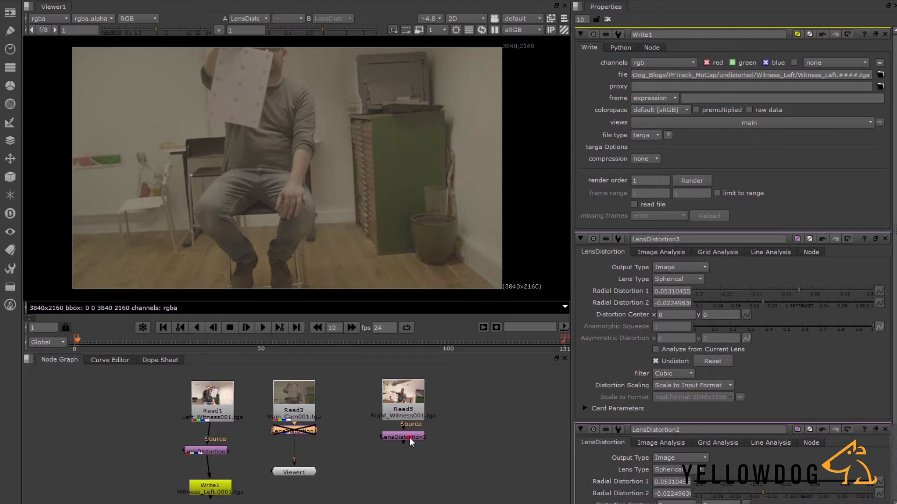
left_click(410, 437)
key("d")
key("1")
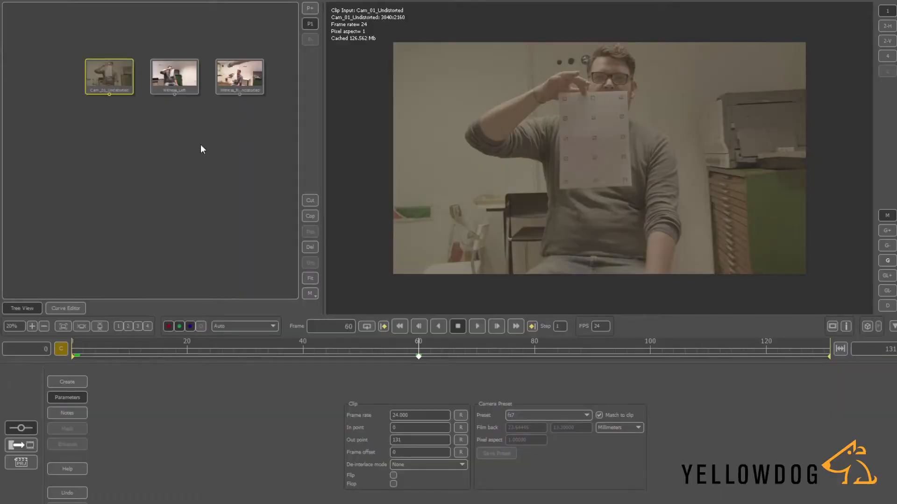
- Select the main camera clip in PFTrack and look up the Sony PXW-FS7 sensor dimensions on the VFX Camera Database website
left_click(193, 153)
left_click(112, 77)
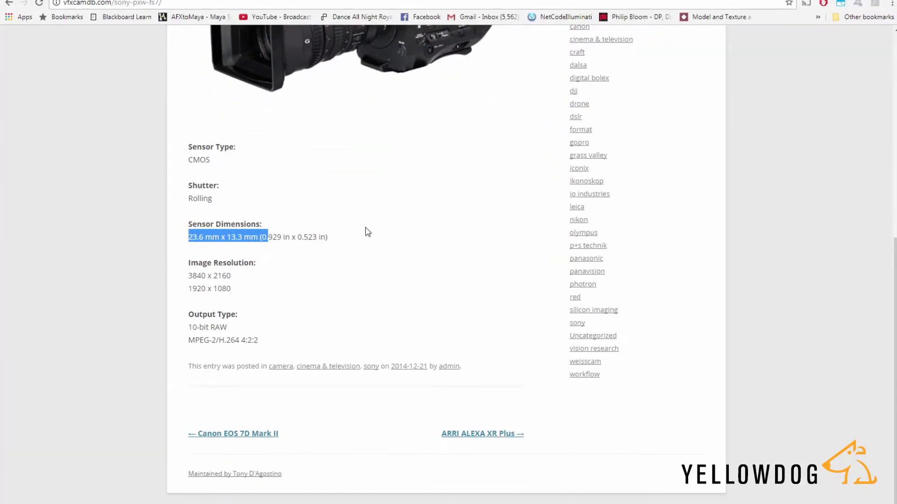
scroll(368, 210, "up", 7)
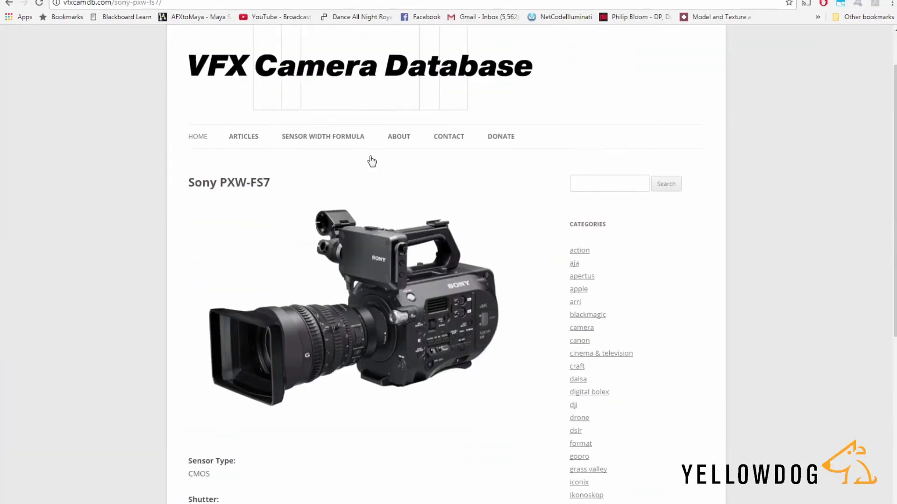
scroll(196, 233, "down", 6)
left_click(267, 293)
left_click_drag(190, 284, 277, 285)
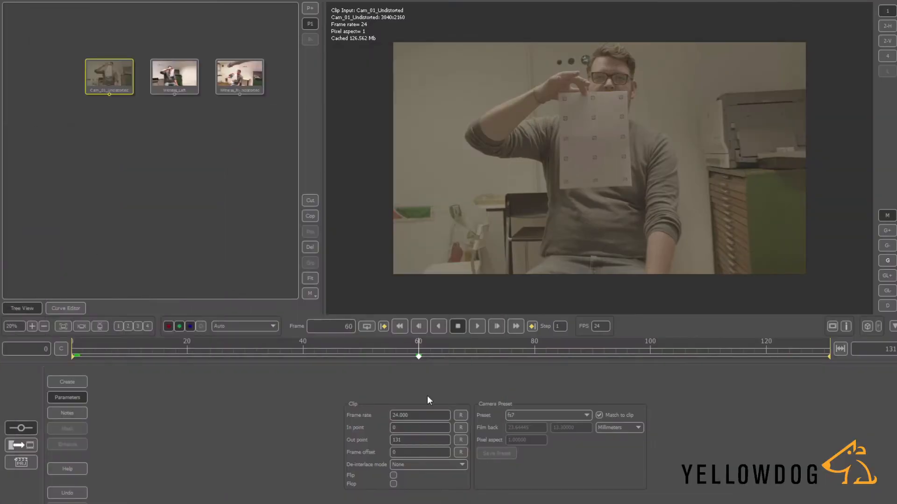
- In PFTrack, switch the main clip's camera preset to Custom and open its film back width and height for editing
left_click(527, 414)
scroll(537, 477, "down", 1)
left_click(524, 488)
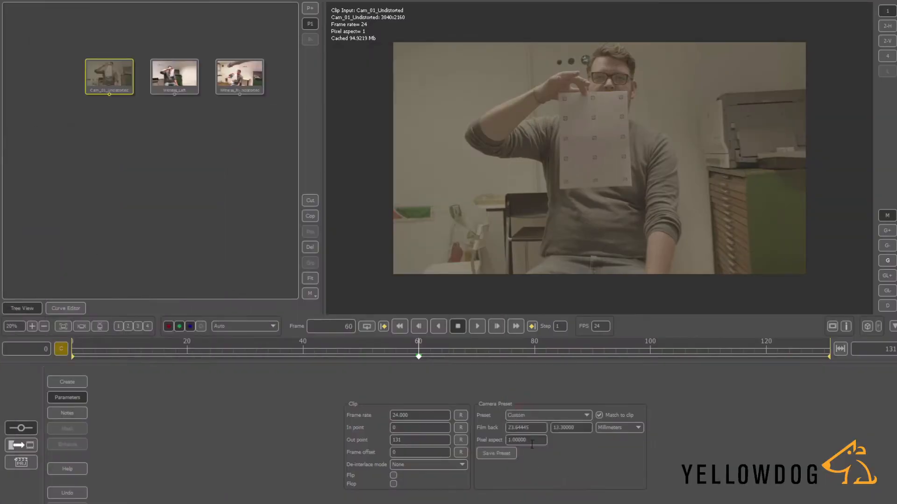
double_click(525, 427)
double_click(560, 427)
left_click(232, 227)
- Add an Auto Track node to the Cam_01_Undistorted clip
left_click(113, 81)
right_click(112, 79)
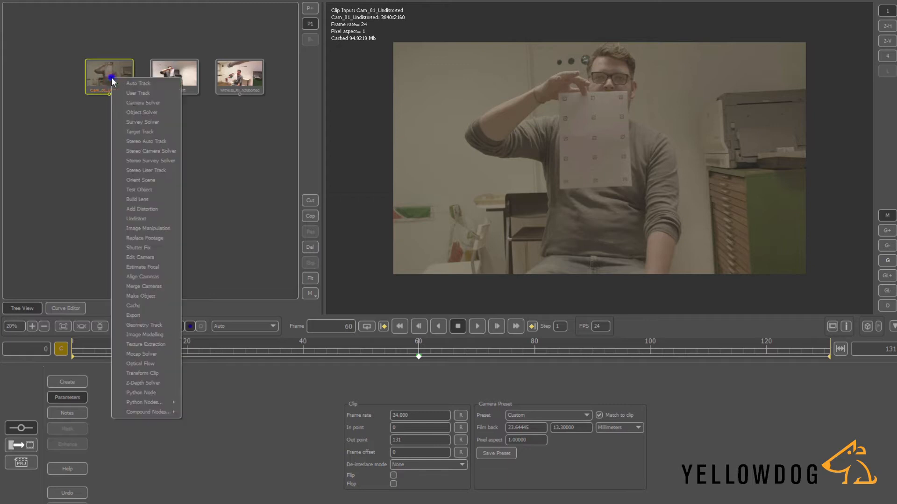
left_click(132, 83)
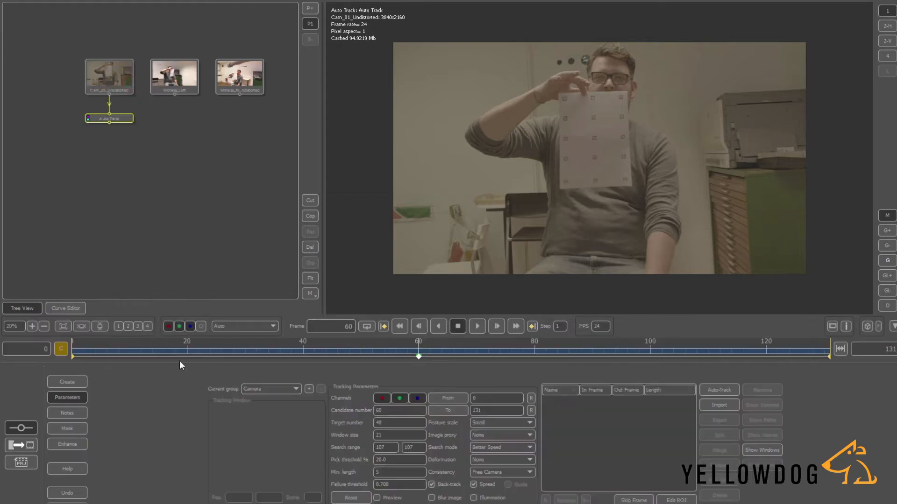
- Draw a closed Bezier roto mask loosely around the seated man in the Auto Track node at frame 60
left_click(65, 430)
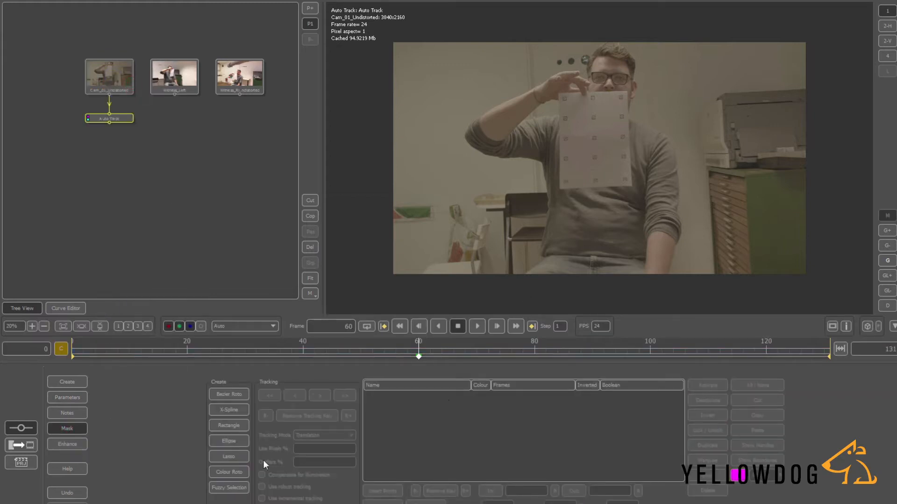
left_click(240, 393)
left_click(544, 74)
left_click(579, 61)
left_click(599, 41)
left_click(645, 43)
left_click(643, 108)
left_click(678, 136)
left_click(690, 234)
left_click(680, 287)
left_click(516, 287)
left_click(517, 256)
left_click(540, 186)
left_click(495, 166)
left_click(455, 141)
left_click(473, 103)
left_click(523, 79)
left_click(543, 73)
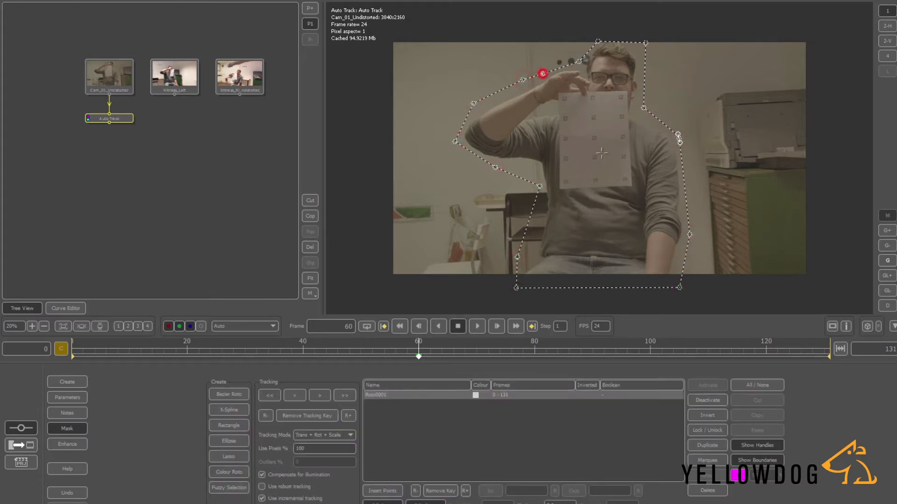
- Keyframe the roto mask's position and scale across the clip from frame 0 so it follows the man, and scrub through to check
left_click(85, 346)
left_click(561, 185)
left_click_drag(569, 191, 544, 162)
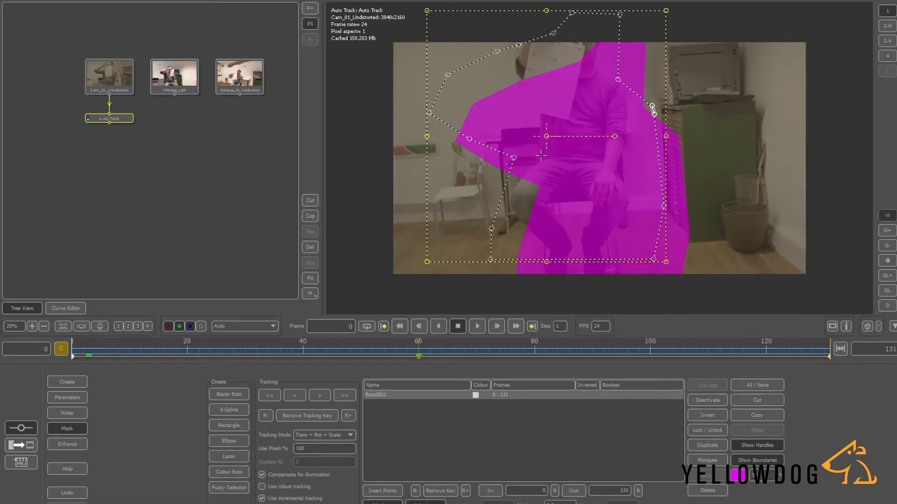
left_click_drag(666, 262, 652, 302)
left_click_drag(587, 213, 592, 213)
left_click(433, 195)
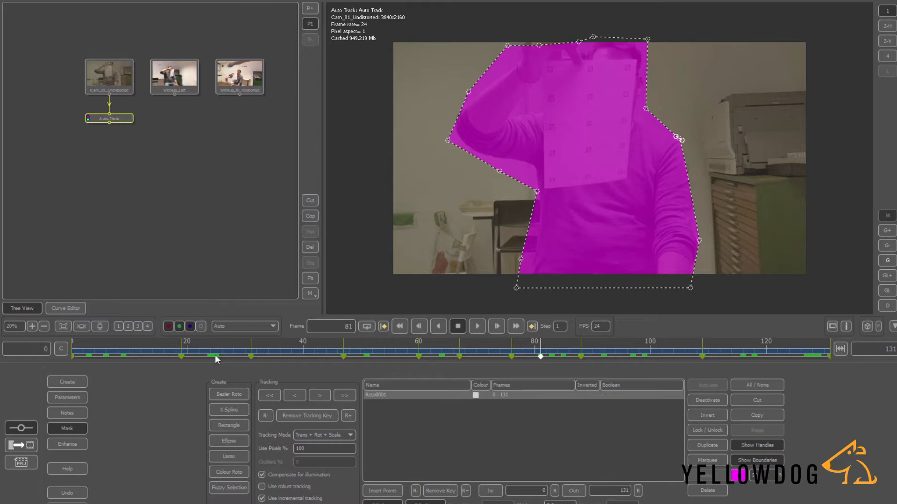
left_click_drag(216, 359, 720, 348)
left_click_drag(810, 345, 326, 332)
- Set the auto-tracking candidate number to 80, target number to 60, window size to 40, search range to 80 by 80 and minimum length to 20
left_click(70, 395)
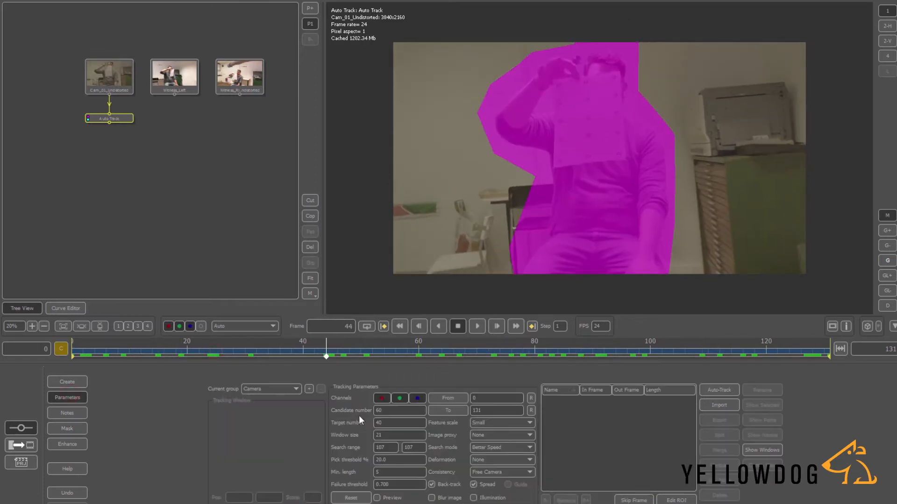
double_click(393, 411)
double_click(409, 449)
type("8020")
left_click(390, 472)
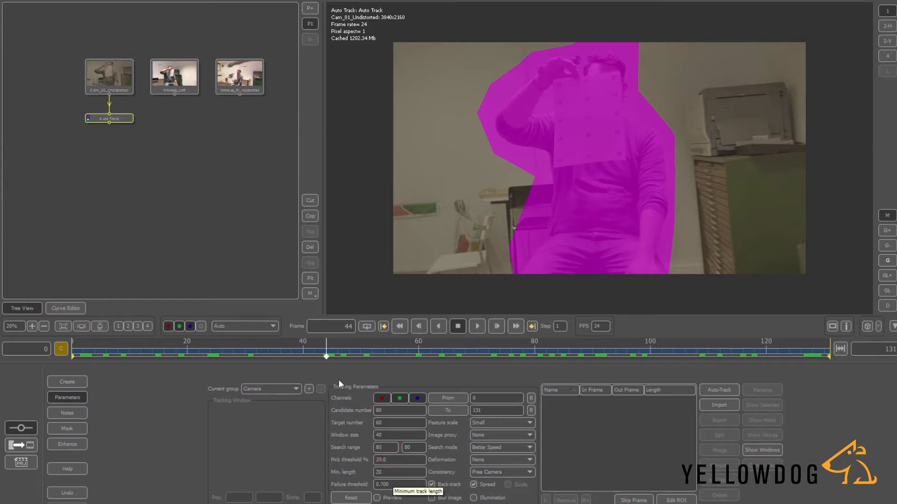
- Set the auto-tracking failure threshold to 0.85 and enable image blurring
double_click(397, 485)
type("0.85")
left_click(452, 435)
left_click(432, 498)
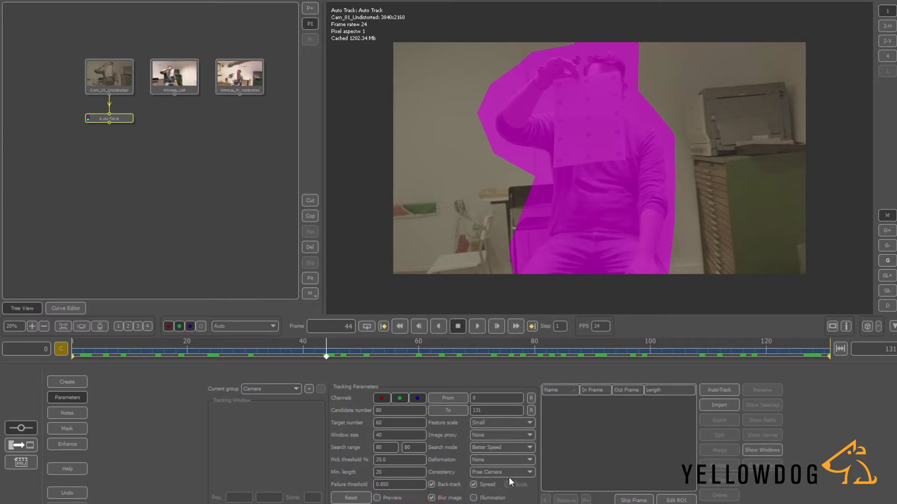
- Run the auto-track on the main camera clip and scrub the timeline to check the tracks
left_click(709, 390)
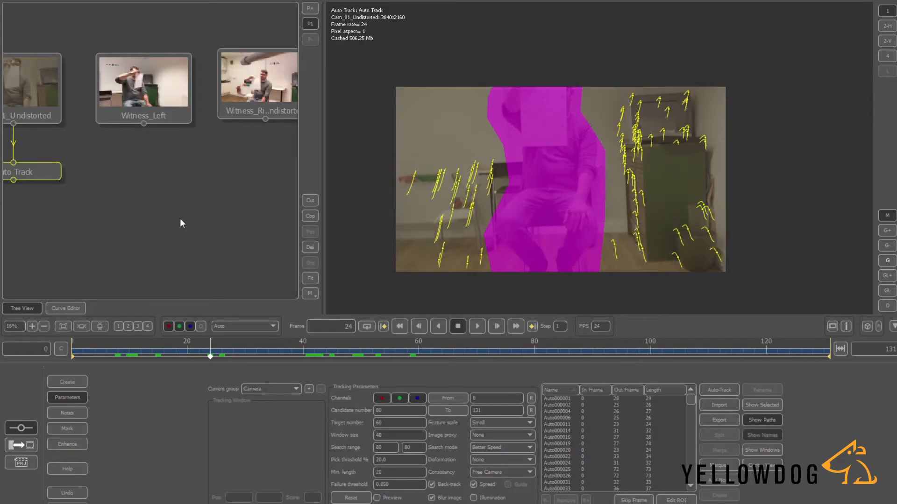
scroll(180, 218, "up", 3)
left_click_drag(310, 349, 169, 355)
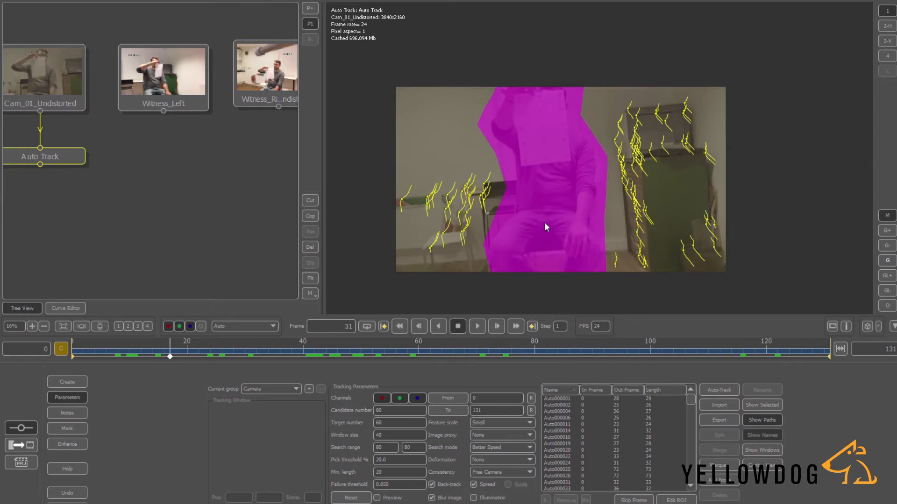
- Add a User Track node after the Auto Track node and place it below the witness clips
left_click(61, 152)
left_click(83, 168)
left_click_drag(58, 213, 175, 200)
scroll(226, 148, "down", 1)
middle_click_drag(226, 148, 207, 156)
- View the left witness, right witness and main camera clips one after another
left_click(156, 105)
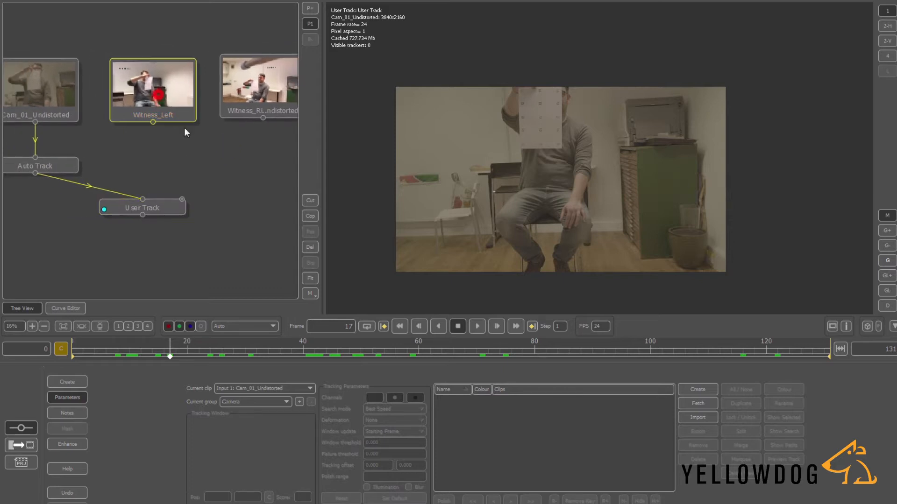
left_click(261, 88)
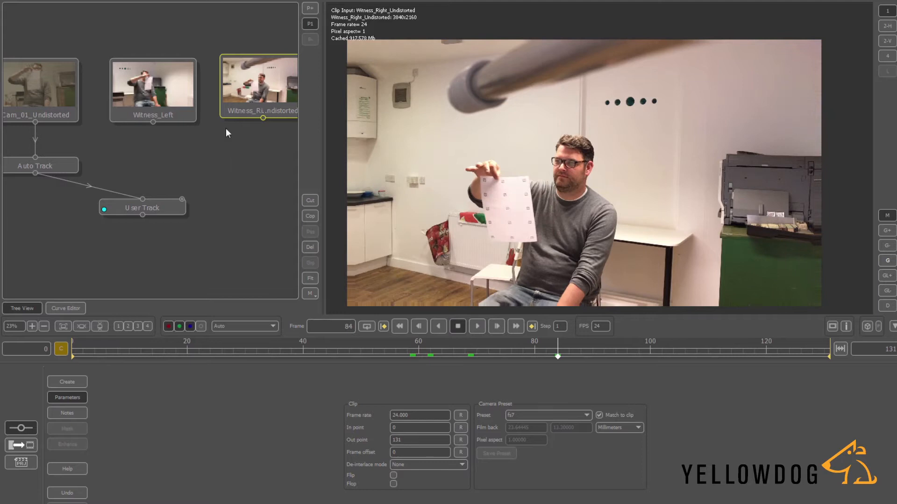
left_click(40, 102)
- Connect the Witness_Left and Witness_Right_Undistorted clips to the User Track node as additional inputs
left_click_drag(153, 122, 186, 206)
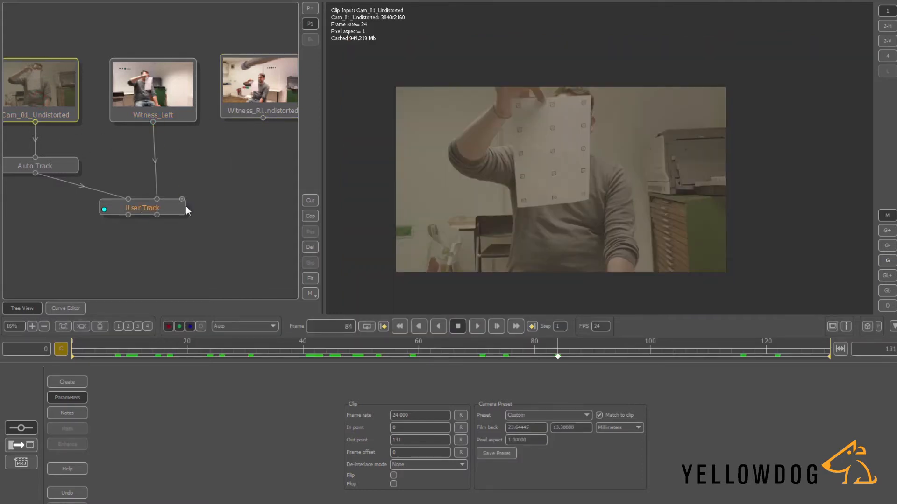
scroll(194, 208, "up", 2)
middle_click_drag(289, 208, 322, 208)
middle_click_drag(243, 167, 206, 142)
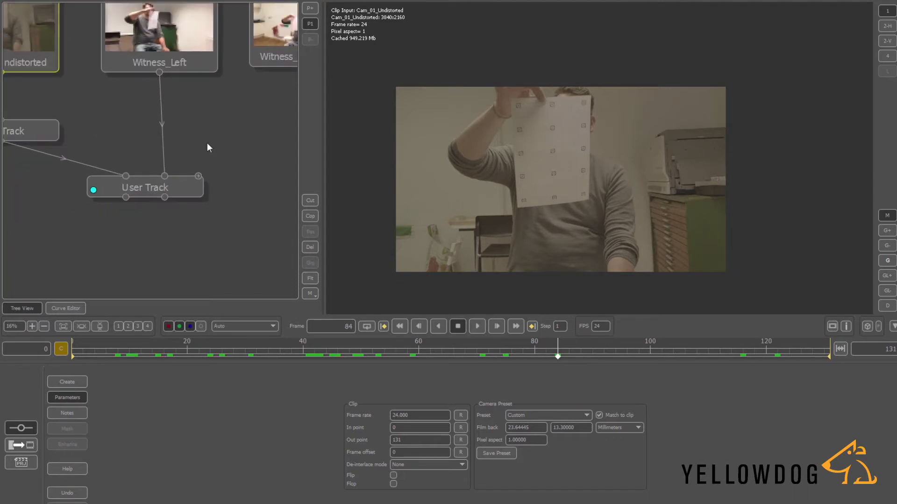
right_click_drag(216, 123, 204, 149)
left_click_drag(258, 90, 149, 200)
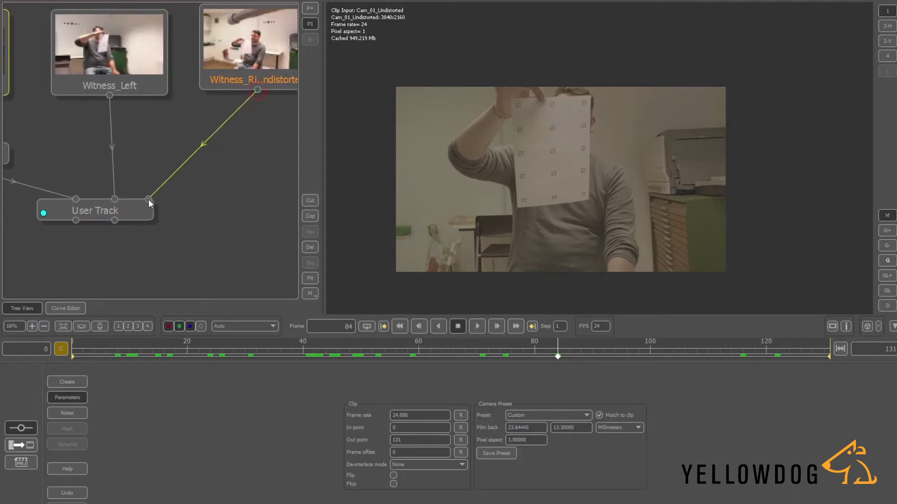
scroll(200, 218, "down", 2)
scroll(196, 225, "up", 3)
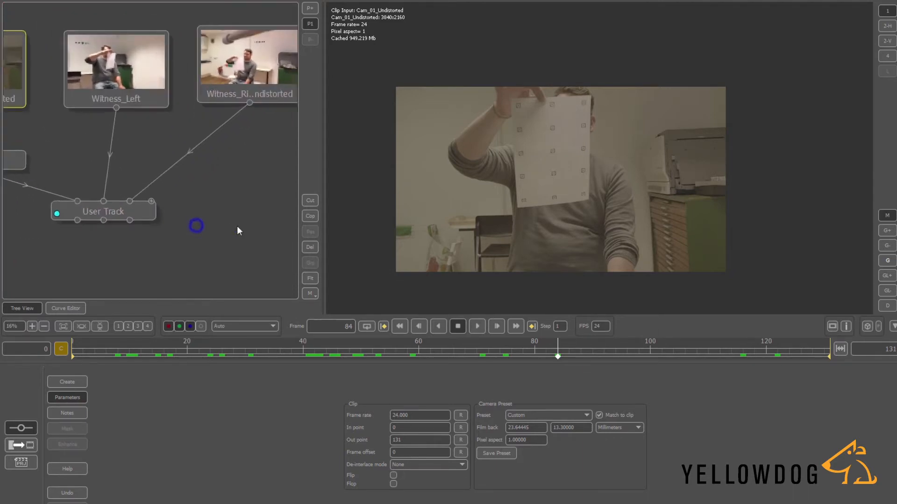
- Select the User Track node, go to frame 54 and make Witness_Left its current clip
left_click(113, 204)
scroll(228, 217, "down", 3)
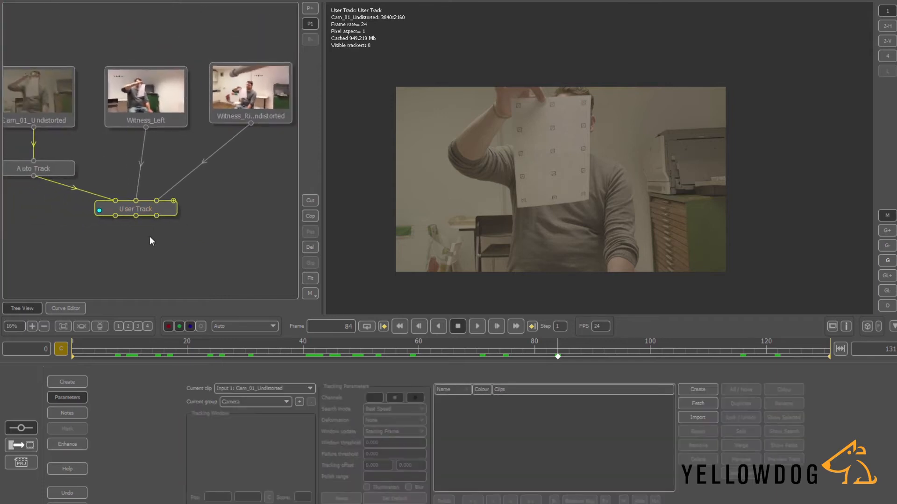
left_click(382, 347)
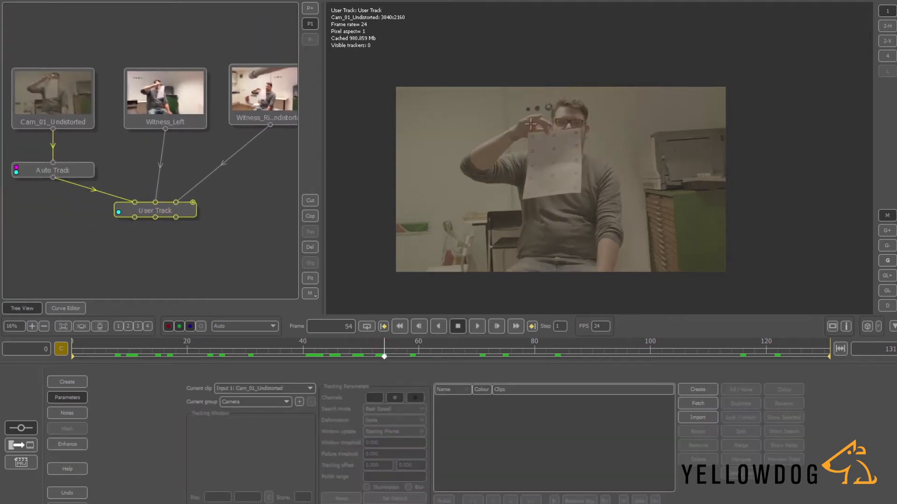
left_click(262, 390)
left_click(254, 402)
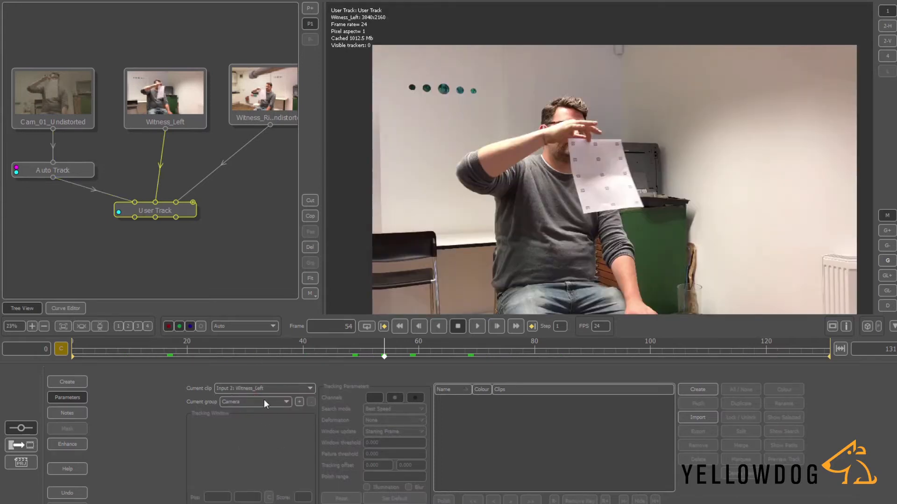
- Create a tracker at the lower edge of the leftmost wall circle in the Witness_Left clip
scroll(425, 112, "up", 5)
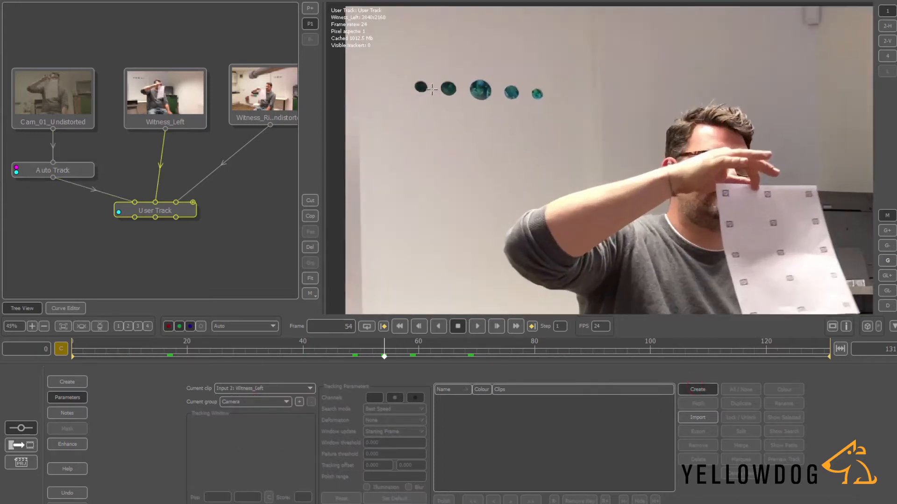
left_click(443, 101)
left_click_drag(443, 100, 447, 98)
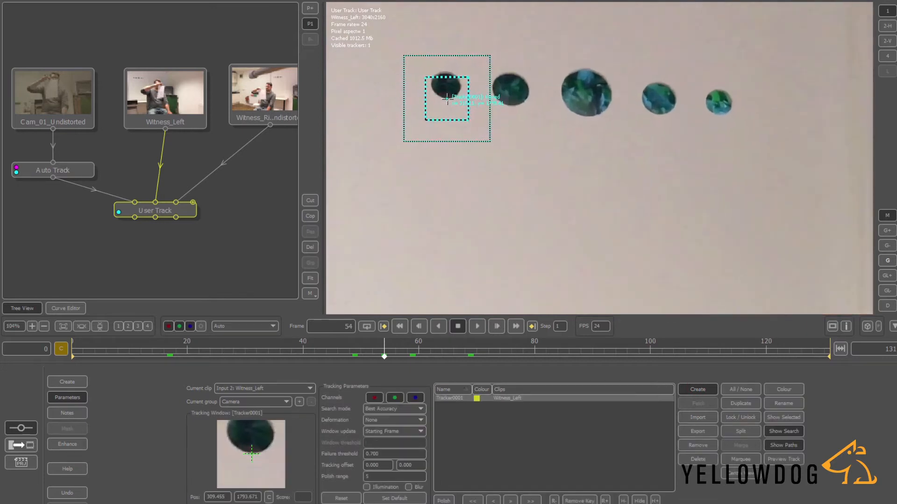
left_click(698, 389)
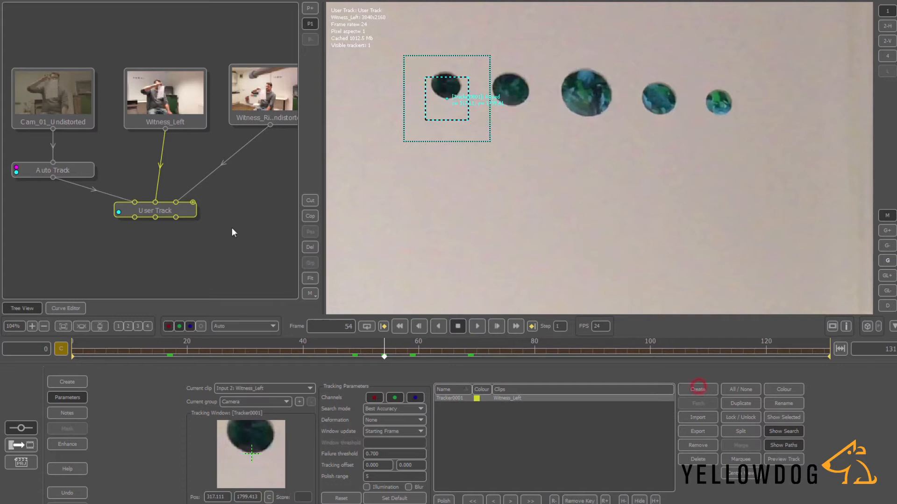
- Switch the current clip to Cam_01_Undistorted and place the same tracker at the lower edge of the matching leftmost wall circle
left_click(251, 389)
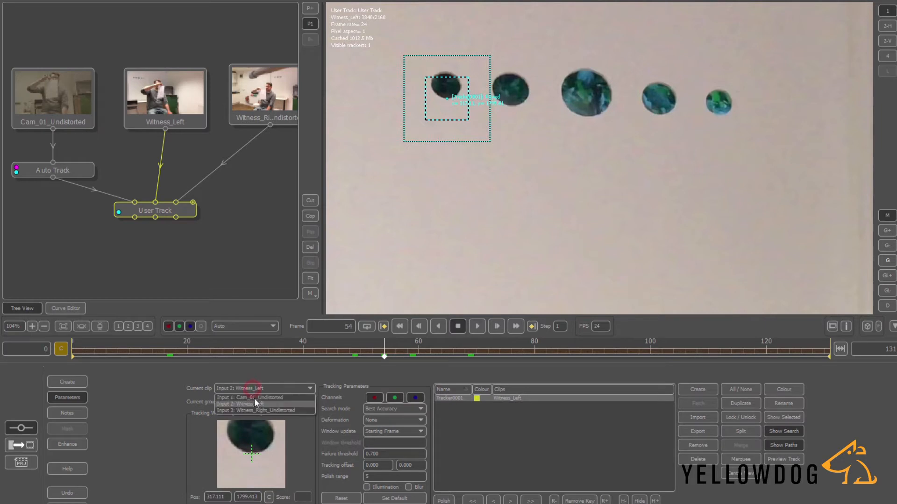
left_click(254, 398)
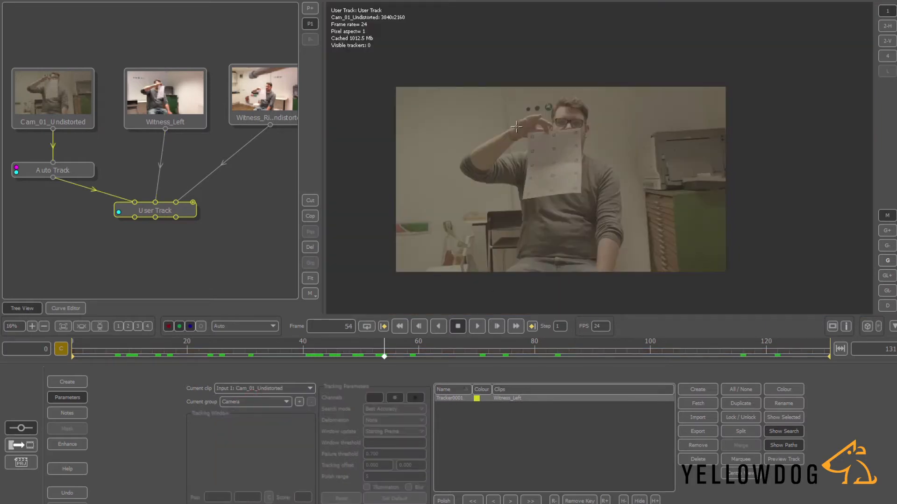
scroll(516, 126, "up", 5)
left_click(501, 399)
left_click_drag(564, 77, 561, 71)
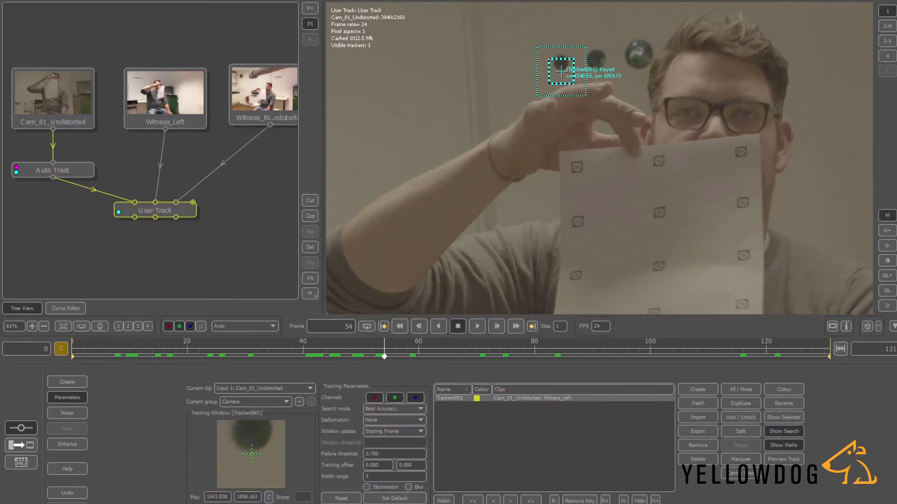
left_click_drag(561, 71, 561, 74)
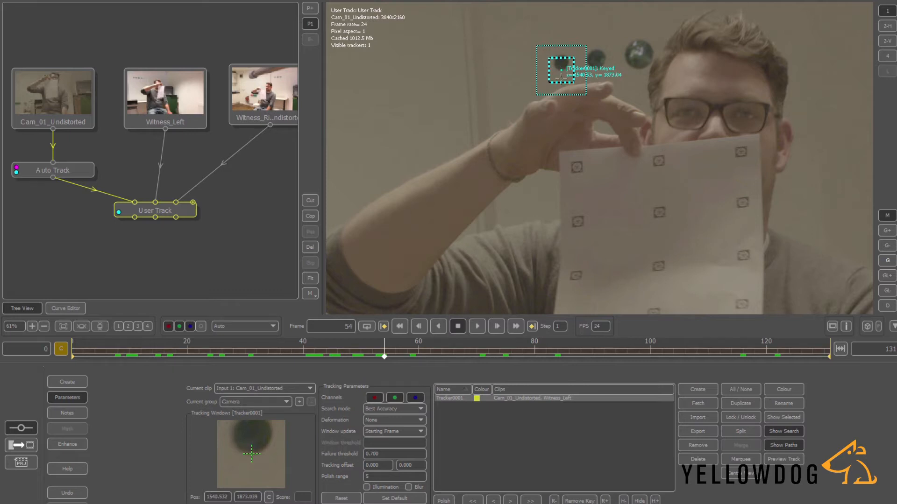
- Track the wall-circle tracker backward from frame 54 in Cam_01_Undistorted and hide it before frame 51
left_click(473, 500)
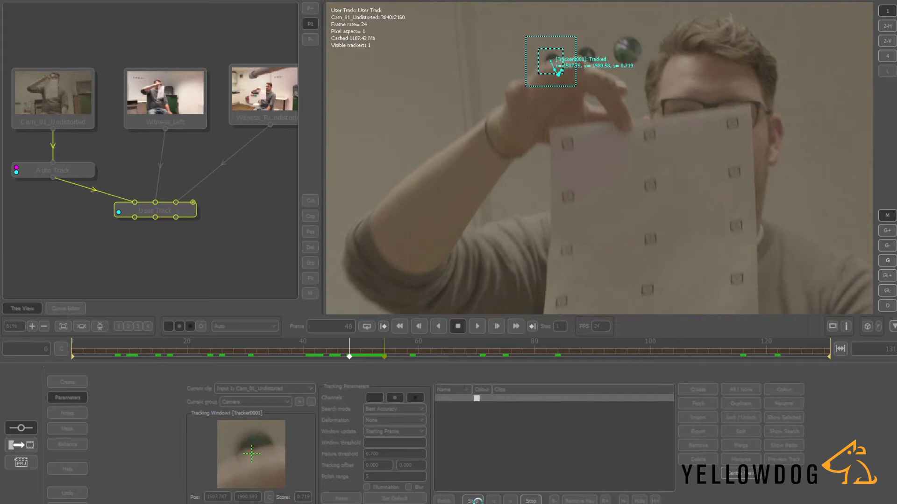
left_click_drag(358, 352, 365, 352)
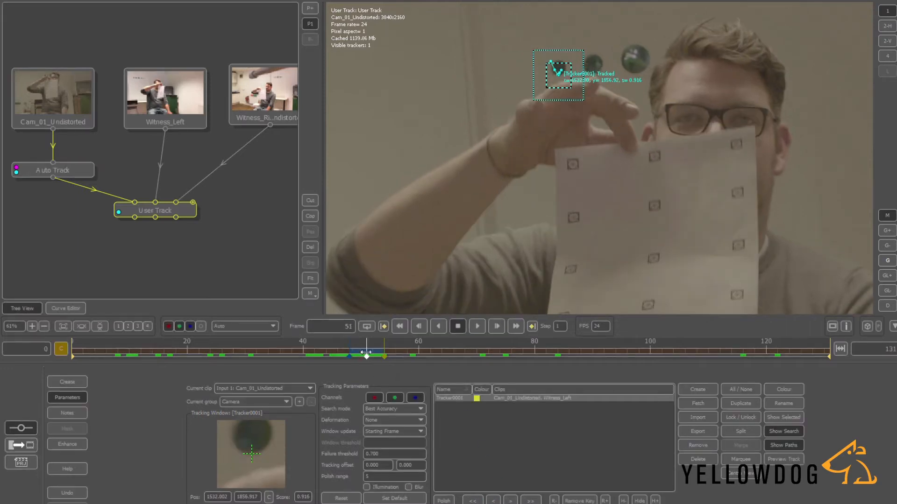
left_click(624, 500)
- Return to frame 54, track the wall-circle tracker forward and hide it after about frame 64
left_click_drag(358, 352, 382, 349)
left_click(531, 500)
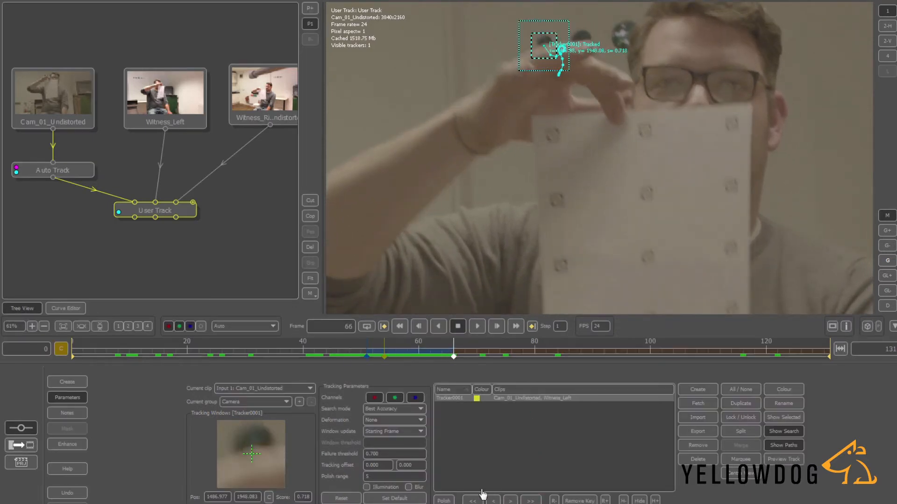
left_click_drag(454, 350, 330, 336)
- At frame 0 of Cam_01_Undistorted, create a second tracker at the upper-left corner of the white card on the printer
scroll(541, 169, "down", 1)
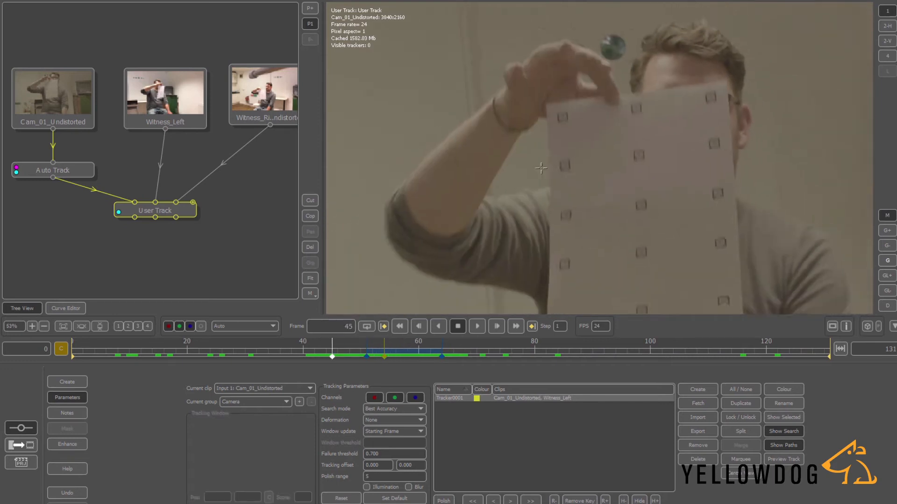
scroll(541, 168, "down", 3)
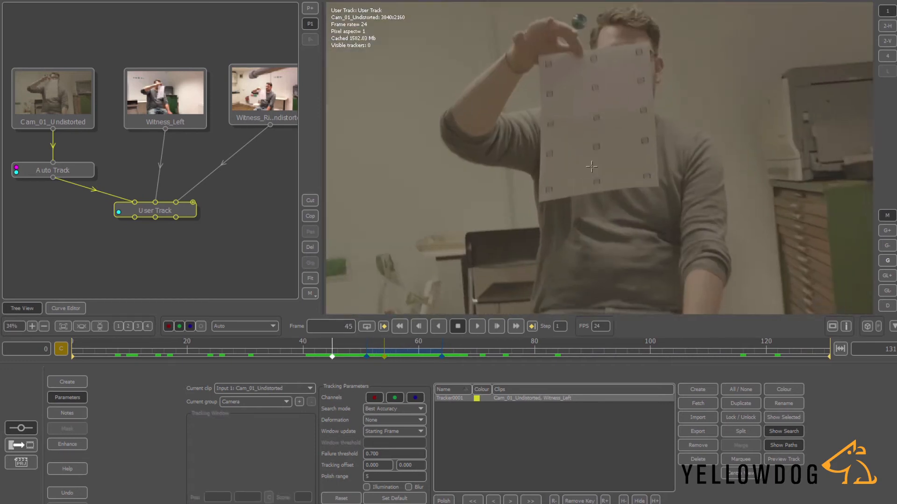
scroll(689, 160, "up", 3)
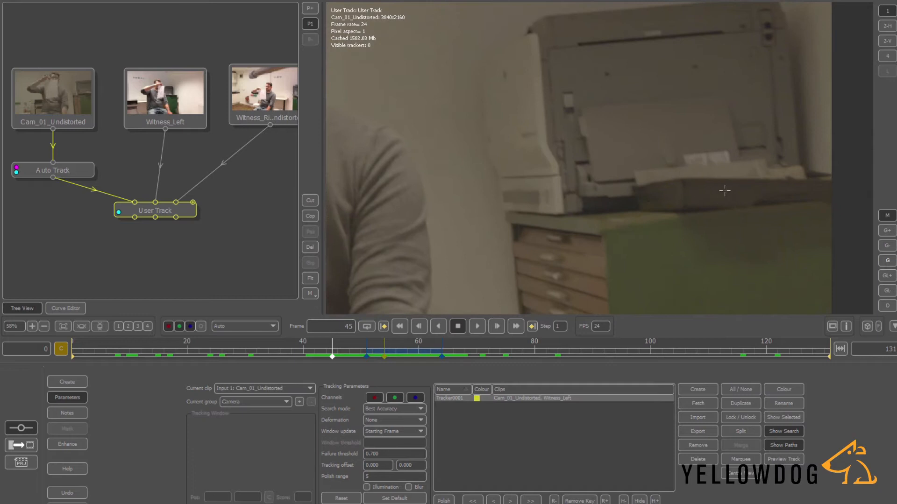
scroll(689, 164, "up", 1)
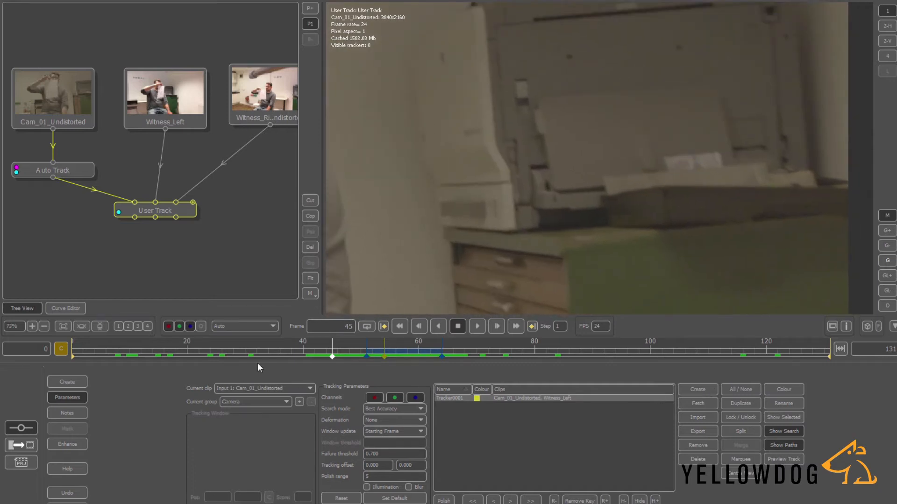
left_click_drag(126, 351, 73, 351)
middle_click_drag(512, 134, 562, 237)
left_click(696, 392)
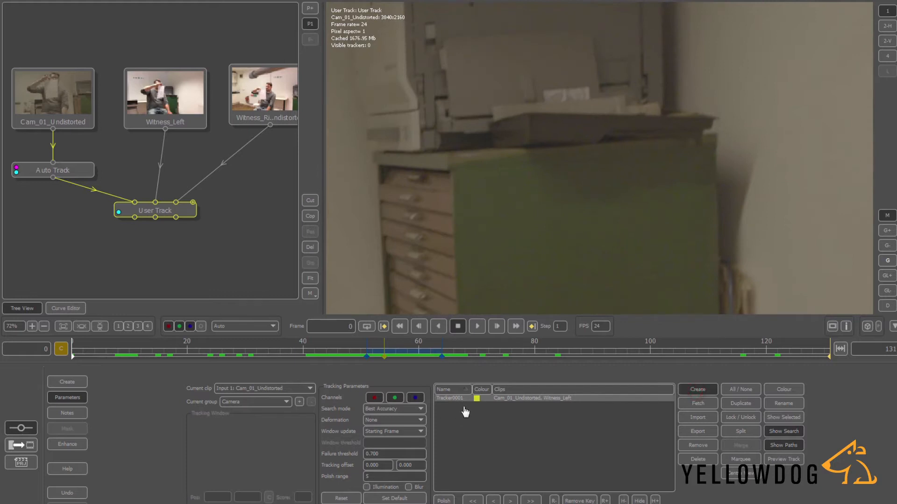
right_click_drag(561, 72, 552, 189)
left_click(552, 118)
left_click(552, 118)
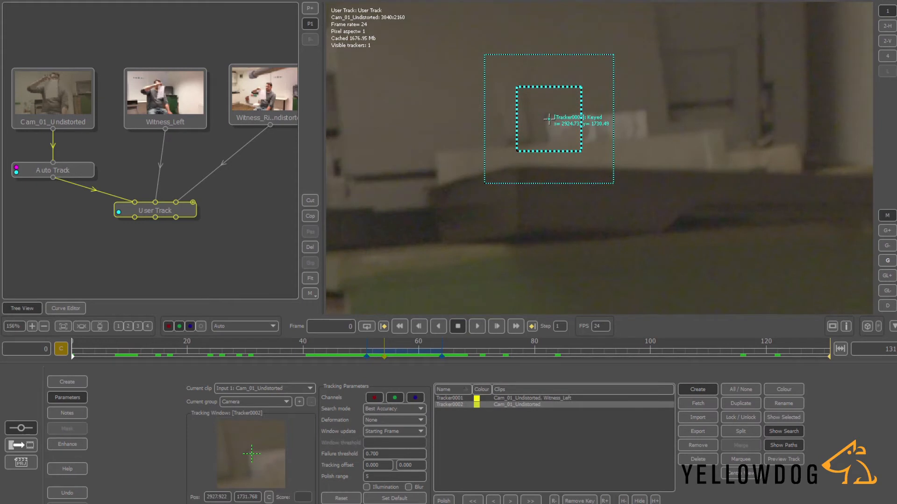
- Fine-tune the second tracker on the card's corner, track it forward to frame 131 and scrub through the result
right_click_drag(624, 215, 625, 192)
left_click_drag(564, 129, 564, 130)
right_click_drag(638, 224, 566, 226)
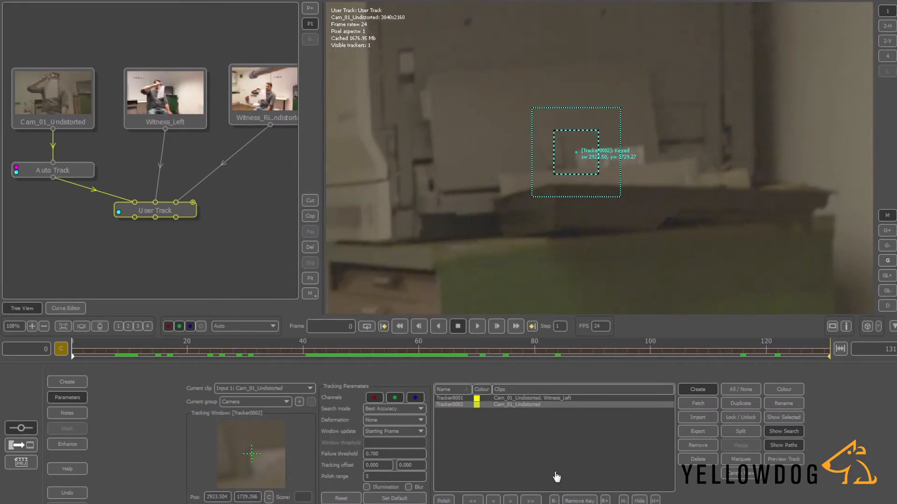
left_click(529, 500)
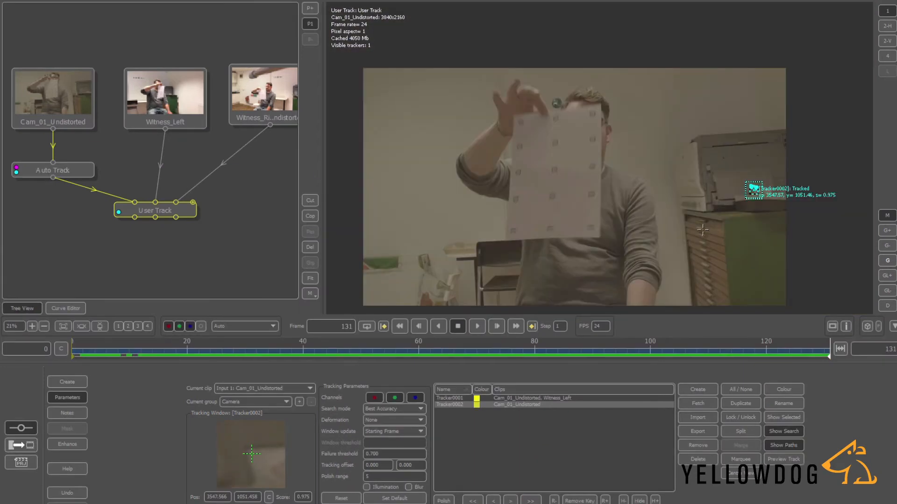
left_click_drag(540, 347, 762, 337)
- Make Witness_Left the current clip and go to frame 77, framing the printer's card and paper tray
left_click(258, 395)
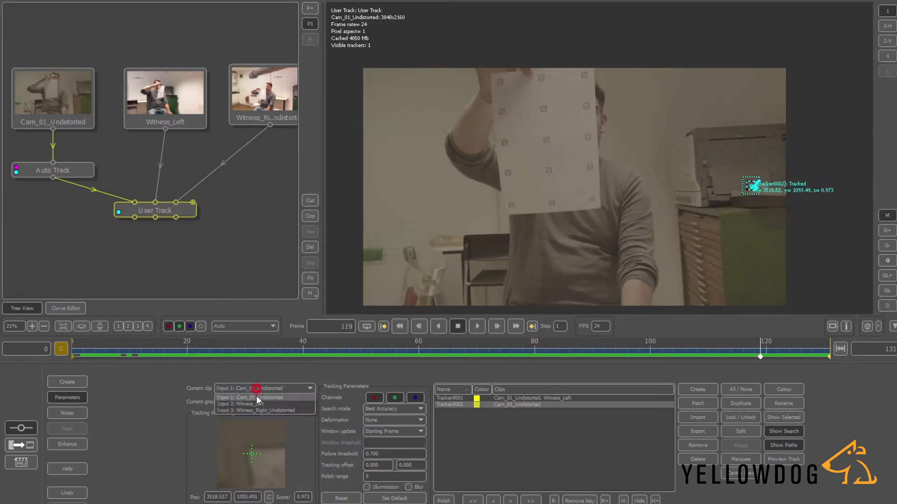
left_click(256, 401)
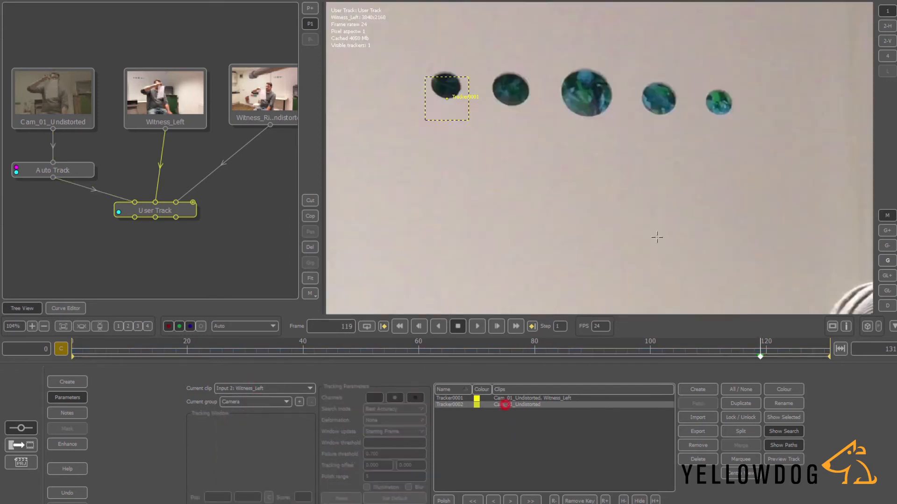
scroll(720, 250, "down", 5)
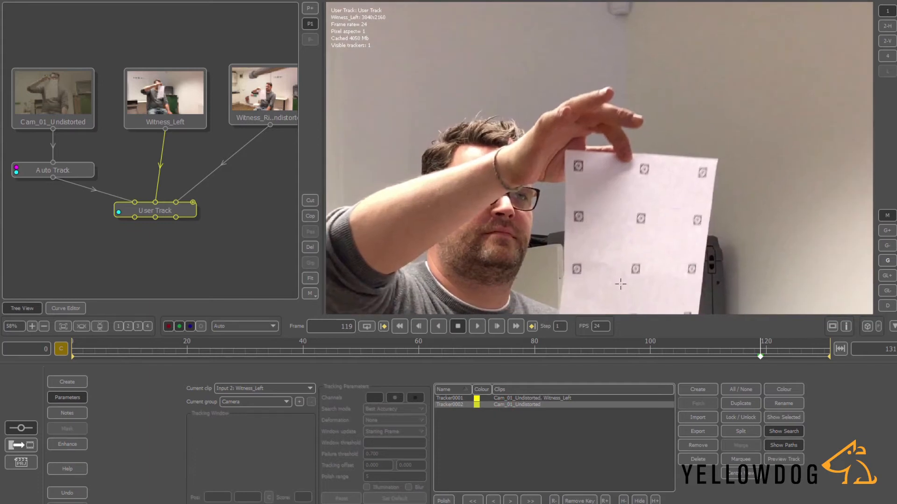
scroll(616, 236, "down", 3)
scroll(657, 239, "up", 3)
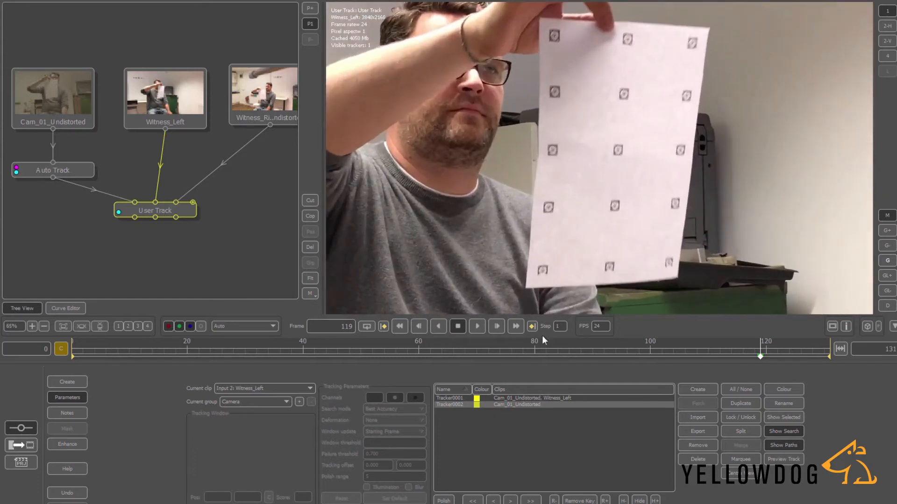
left_click_drag(334, 349, 516, 347)
scroll(665, 217, "up", 3)
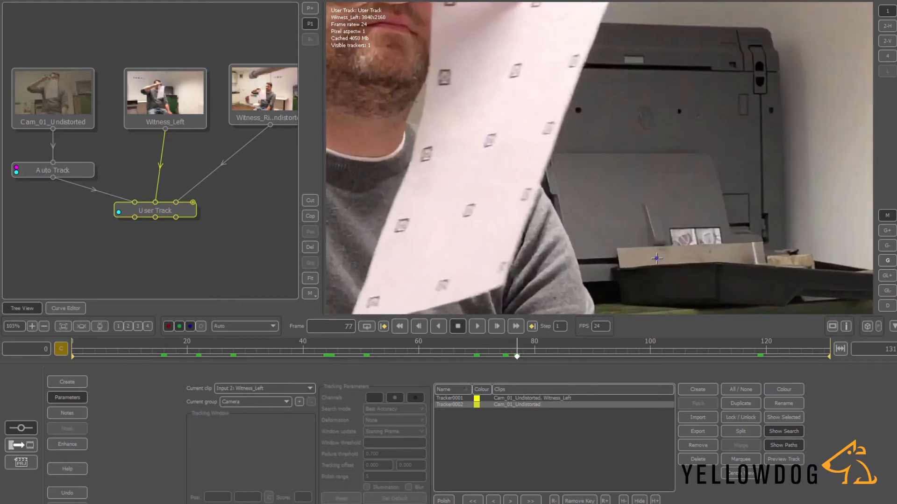
- Switch to Cam_01_Undistorted and examine exactly where the second tracker sits on the printer's card
left_click(293, 384)
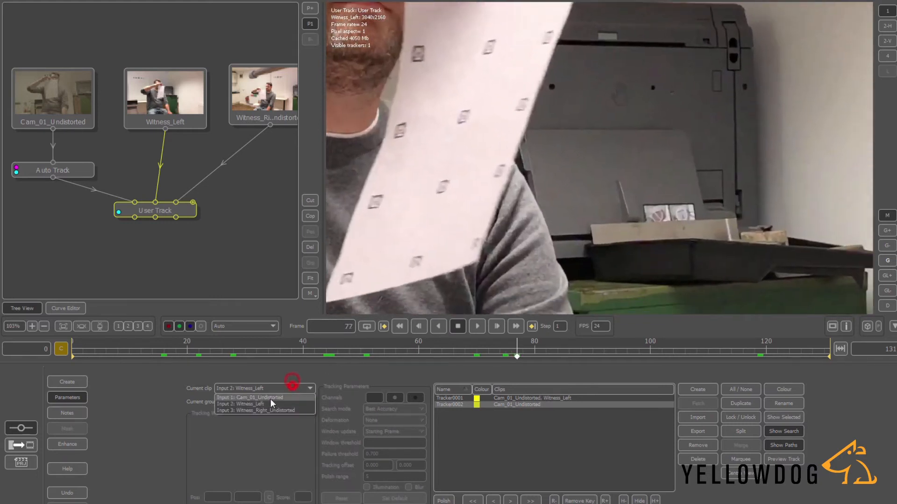
left_click(262, 396)
scroll(678, 238, "up", 3)
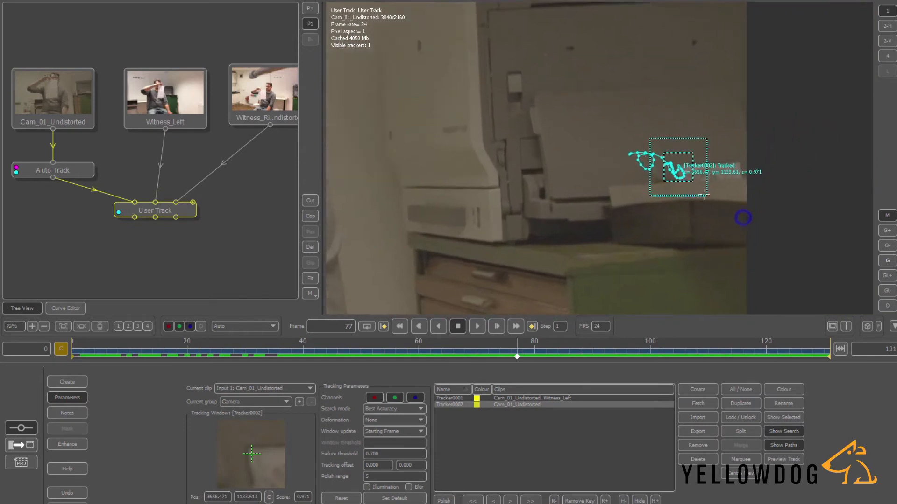
- Switch back to Witness_Left, place Tracker0002 at the matching corner of the printer's card and scrub to frame 69
left_click(290, 388)
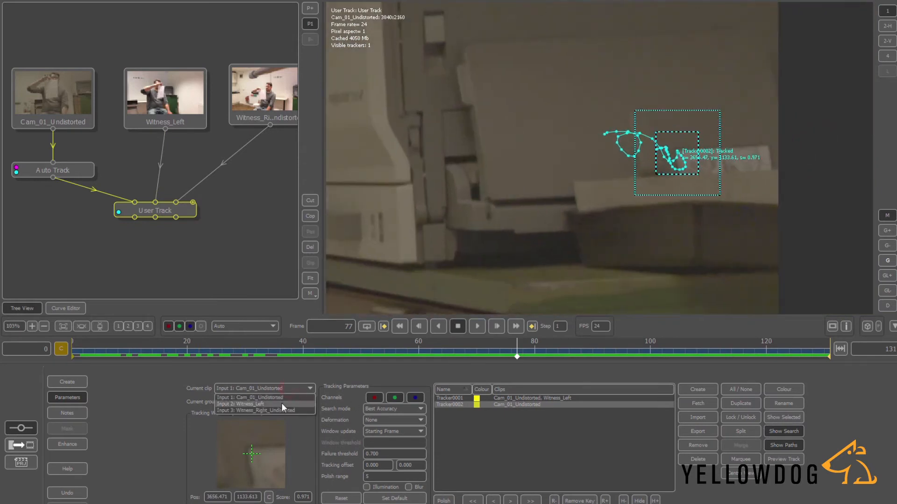
left_click(282, 404)
scroll(655, 200, "up", 3)
left_click(655, 200)
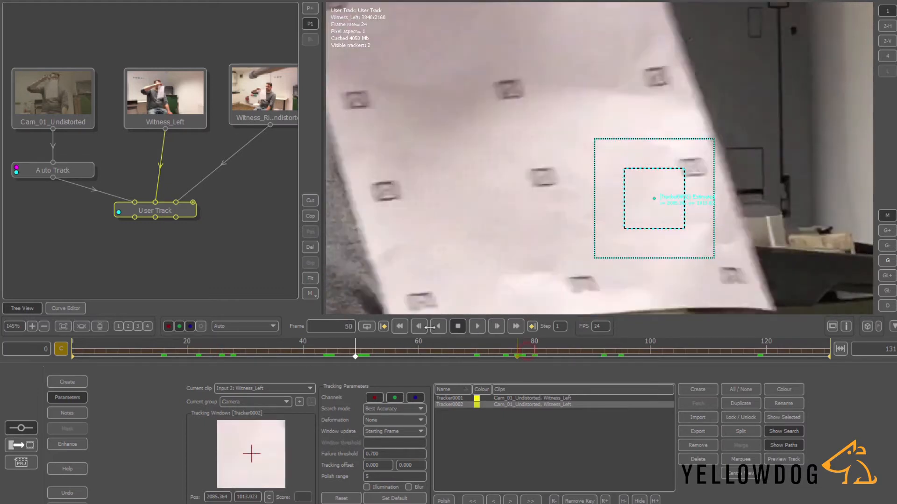
left_click(262, 356)
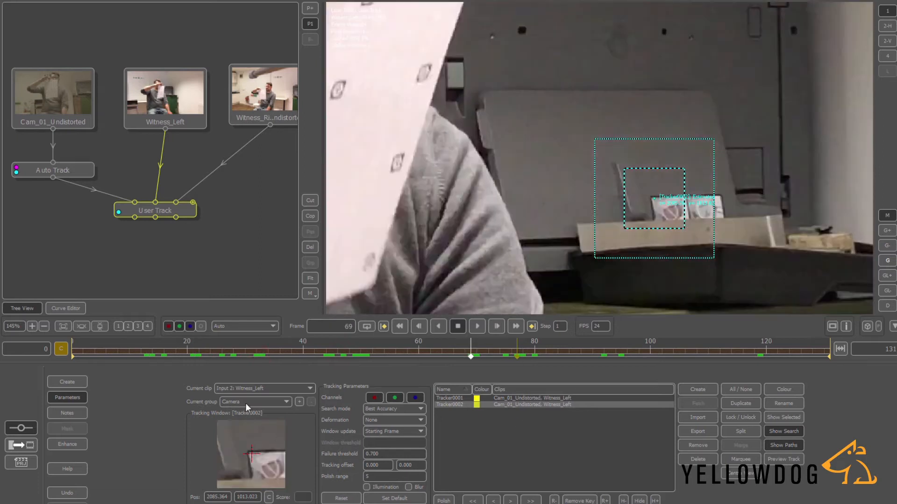
- Make Witness_Right_Undistorted the current clip and place Tracker0002 at the upper-left corner of the same printer card
left_click(248, 389)
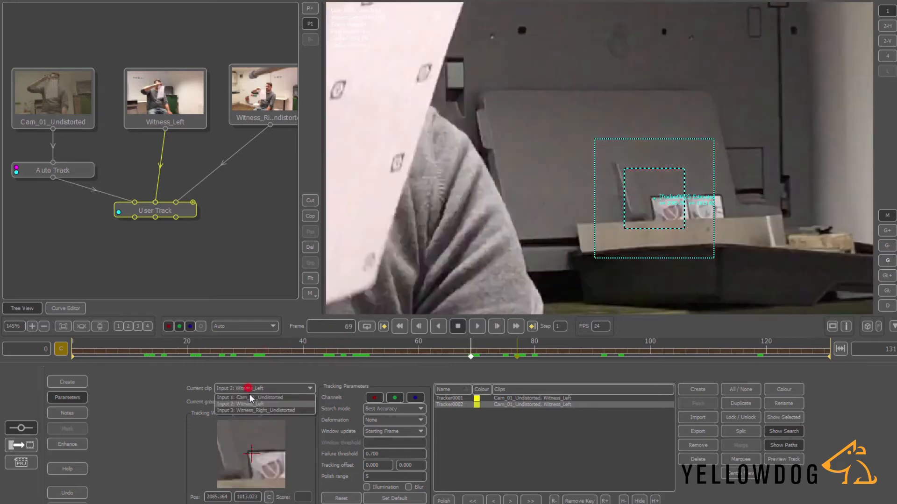
left_click(256, 410)
scroll(817, 196, "up", 3)
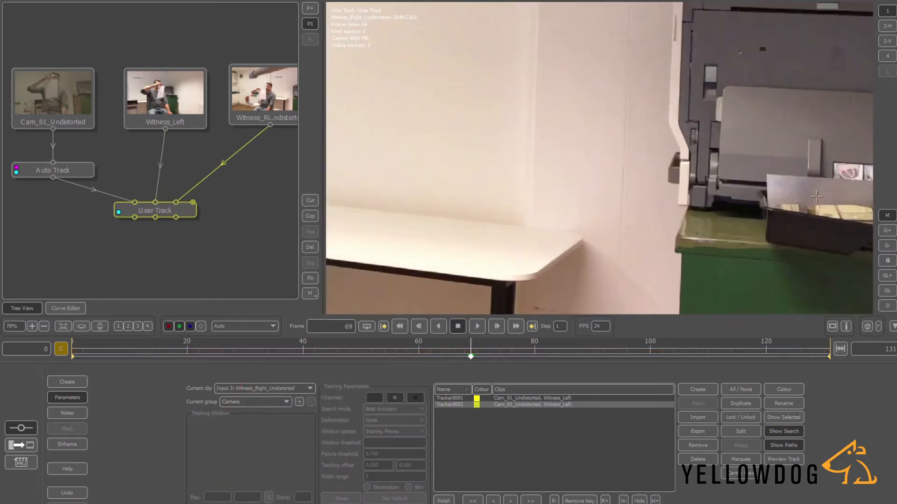
scroll(646, 196, "up", 2)
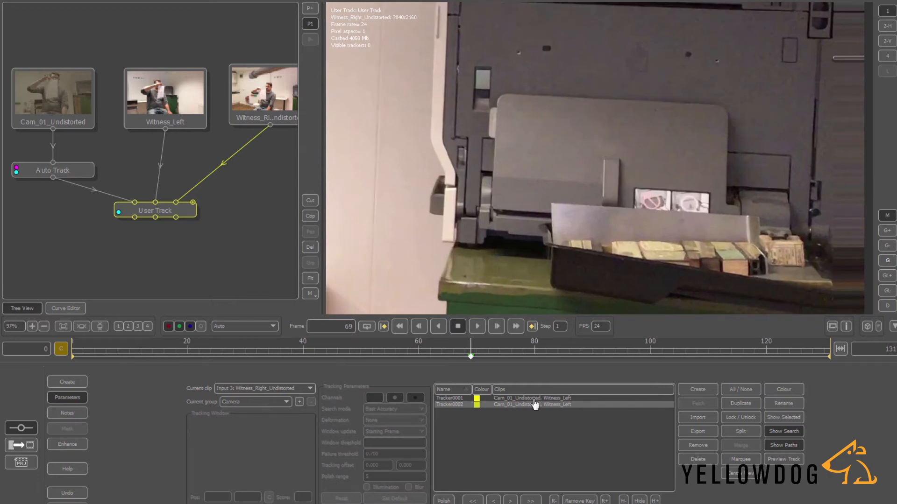
left_click_drag(644, 183, 637, 189)
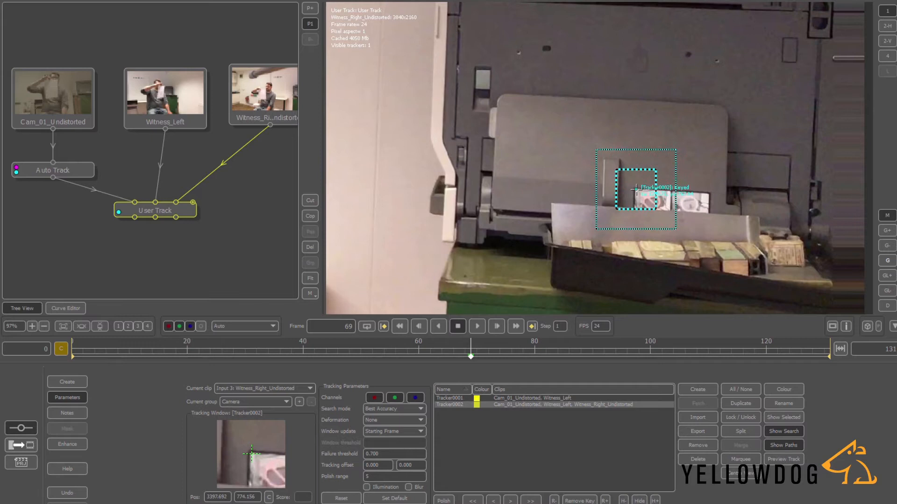
- Scrub Witness_Right_Undistorted to frame 82 and review Tracker0002 back in the Cam_01_Undistorted clip
scroll(720, 245, "down", 4)
scroll(680, 248, "down", 5)
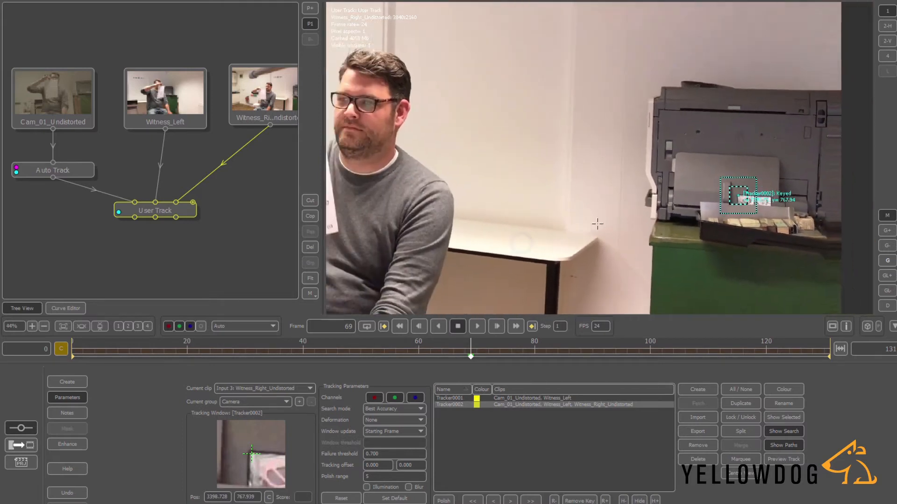
left_click_drag(439, 346, 545, 348)
left_click(269, 389)
left_click(269, 398)
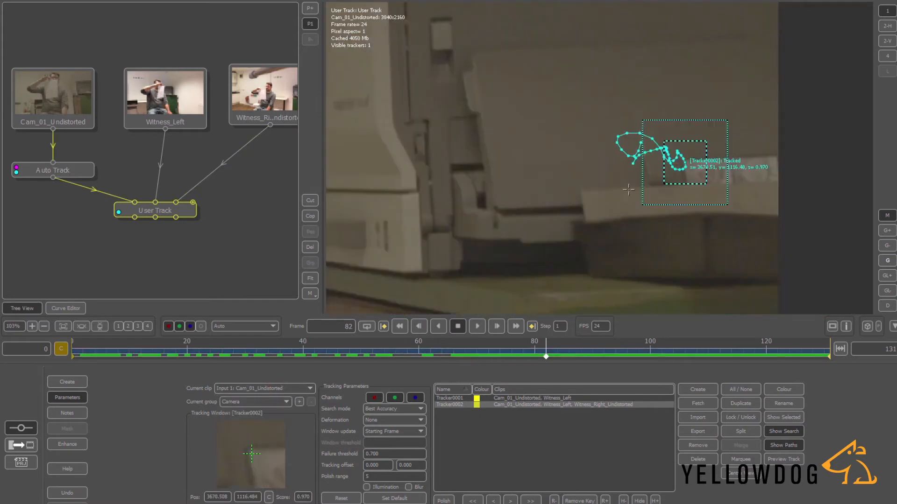
scroll(549, 202, "down", 3)
scroll(550, 202, "up", 3)
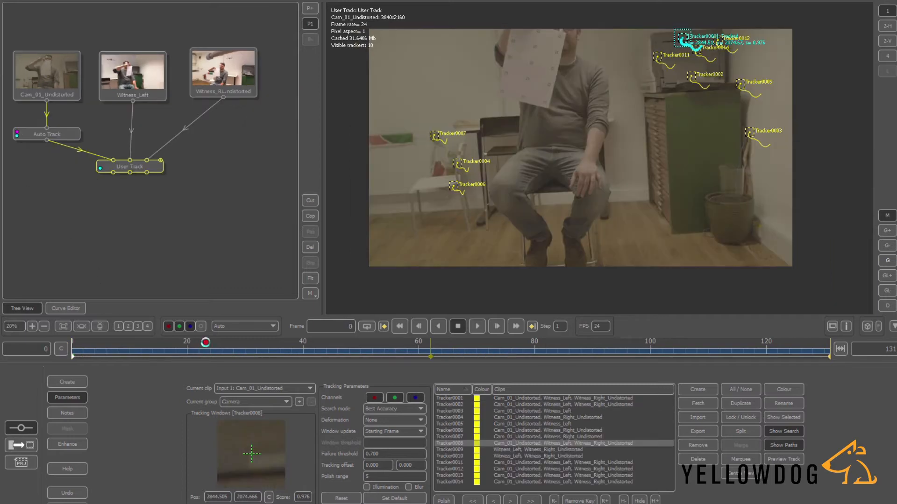
- Go to frame 52, switch the current clip to Witness_Left and inspect Tracker0014 among the placed trackers
left_click(205, 342)
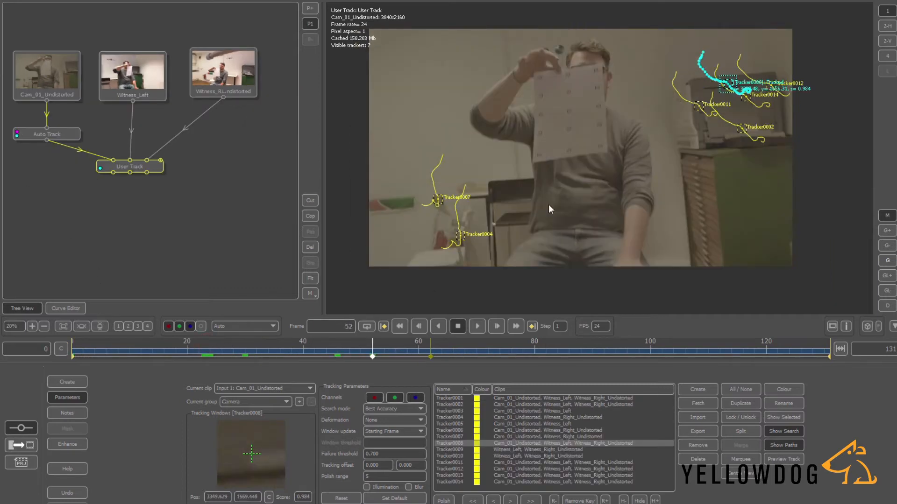
left_click(258, 391)
left_click(256, 404)
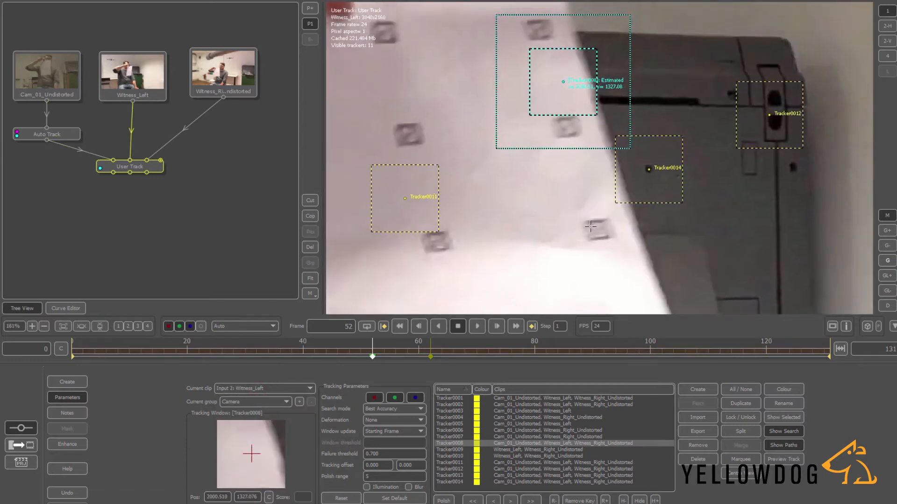
scroll(590, 226, "down", 1)
left_click(451, 482)
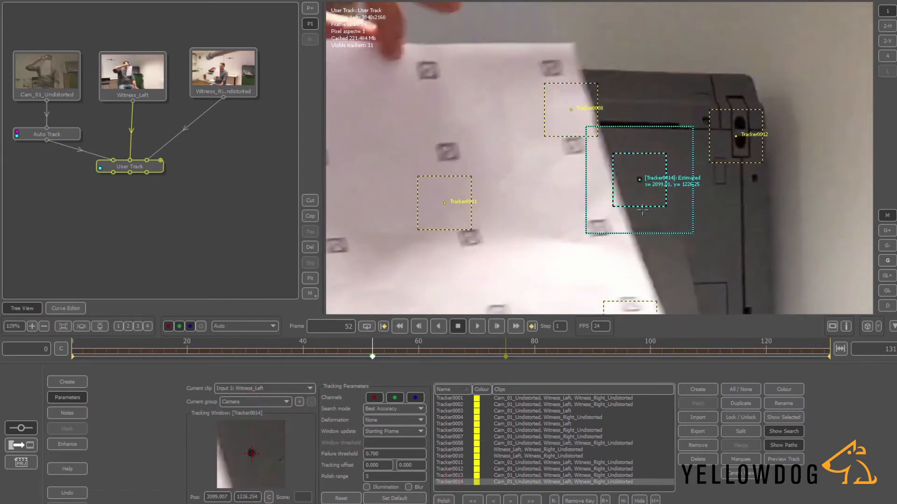
- Scrub through Witness_Left, switch the current clip back to Cam_01_Undistorted and stop at frame 69
left_click_drag(323, 358, 483, 338)
left_click(280, 390)
left_click(270, 397)
left_click_drag(442, 350, 470, 349)
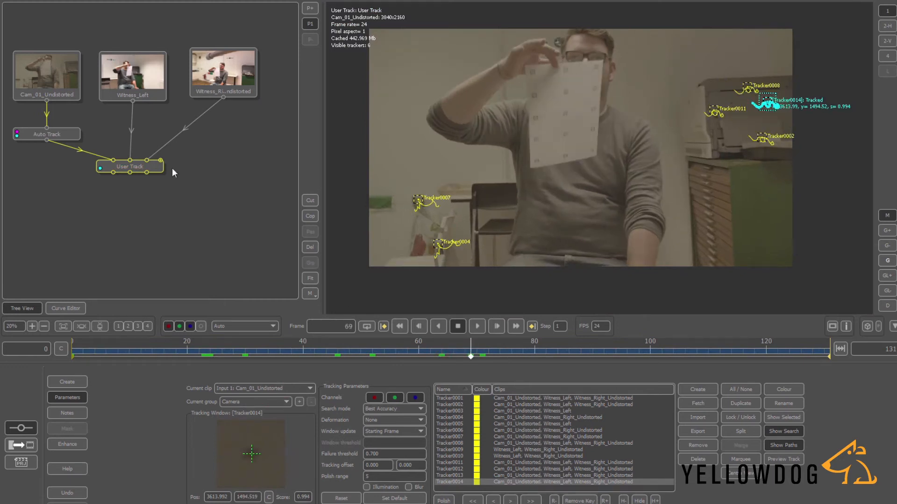
- Add a Camera Solver node to the first output of the User Track node and position it below
right_click(143, 169)
left_click(183, 195)
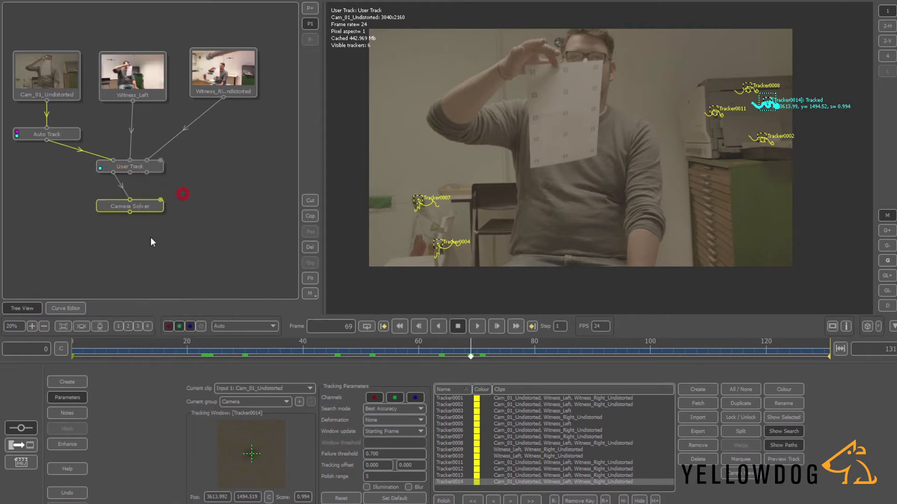
left_click(139, 210)
left_click_drag(139, 211, 144, 229)
- Connect the second and third User Track outputs to the Camera Solver node and run Solve All
left_click_drag(130, 172, 168, 224)
left_click_drag(146, 173, 144, 226)
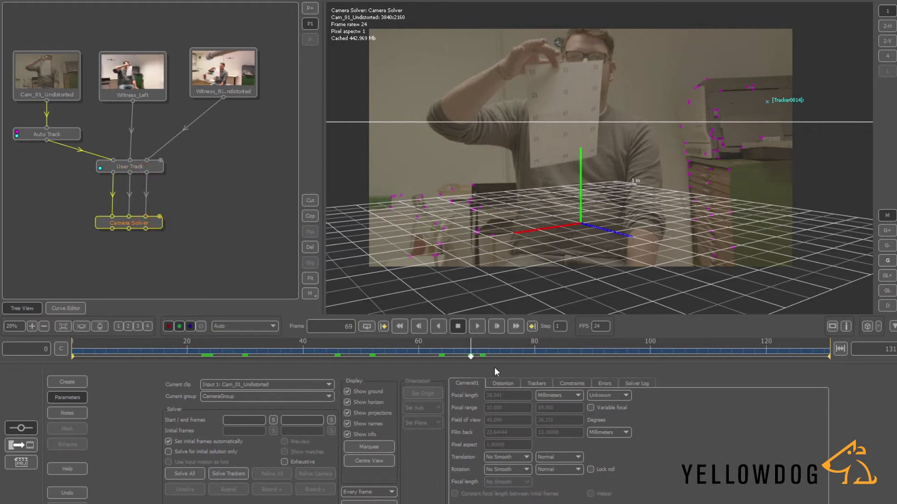
left_click(187, 474)
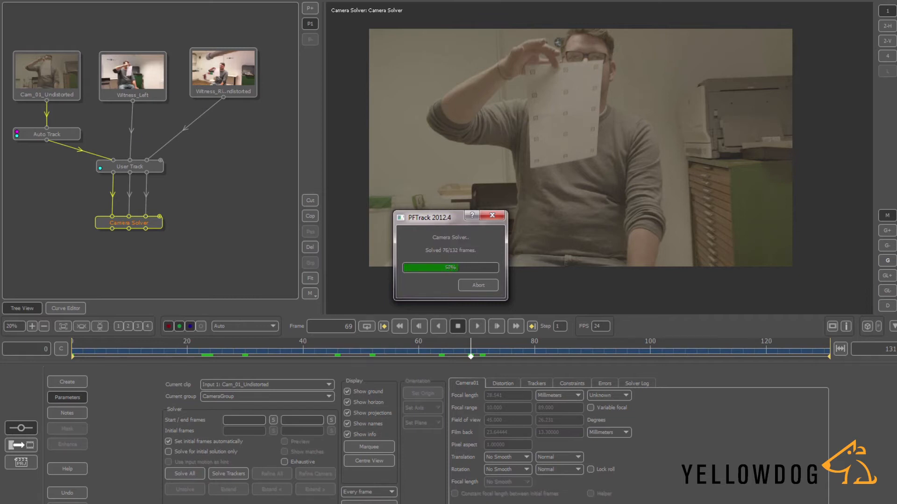
- Split the viewer to show the 3D scene beside the clip and inspect the solved camera and tracker positions
left_click(886, 26)
left_click_drag(763, 195, 808, 257)
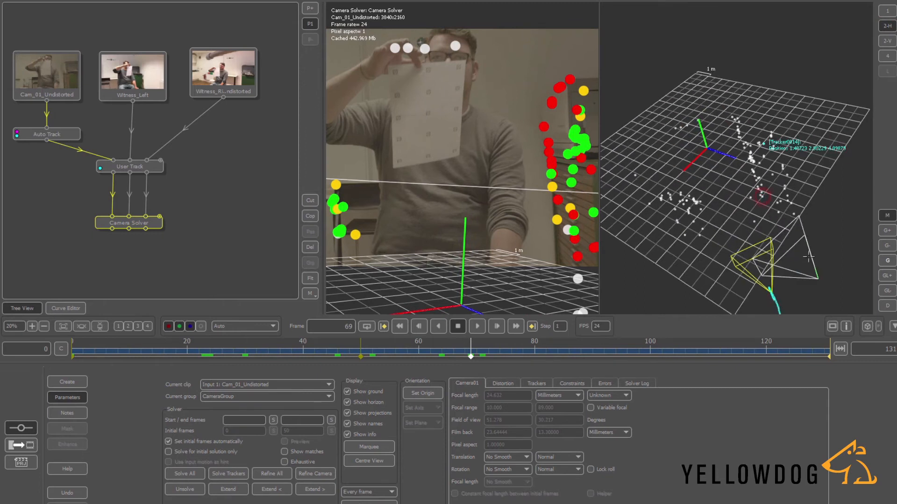
right_click_drag(777, 278, 724, 294)
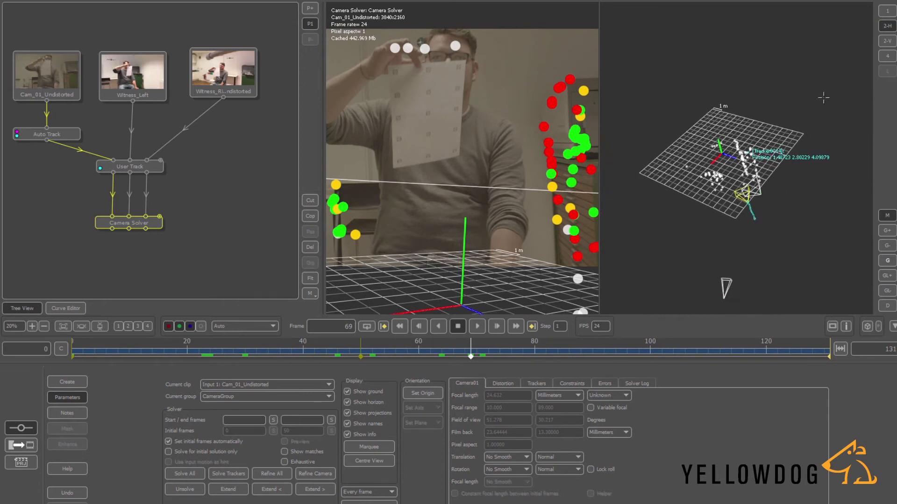
- Show the tracker errors graph and trim the tracks with the error threshold at about 5
left_click(604, 384)
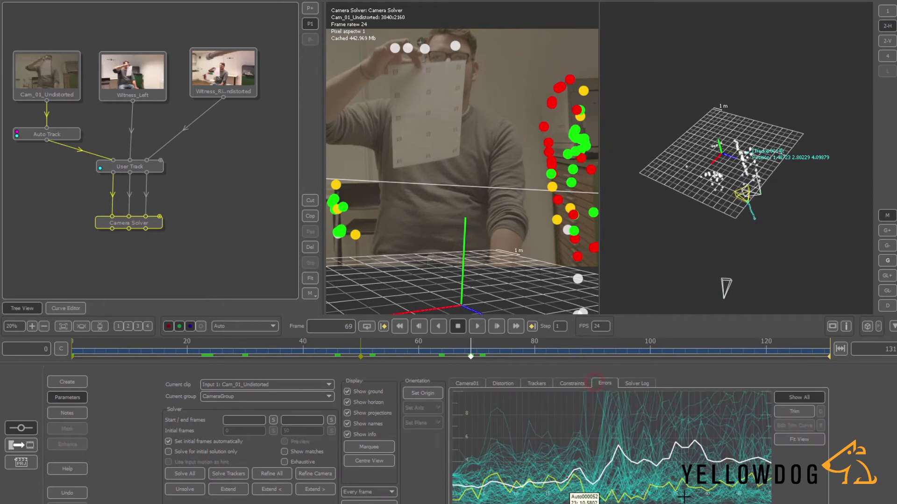
left_click(800, 413)
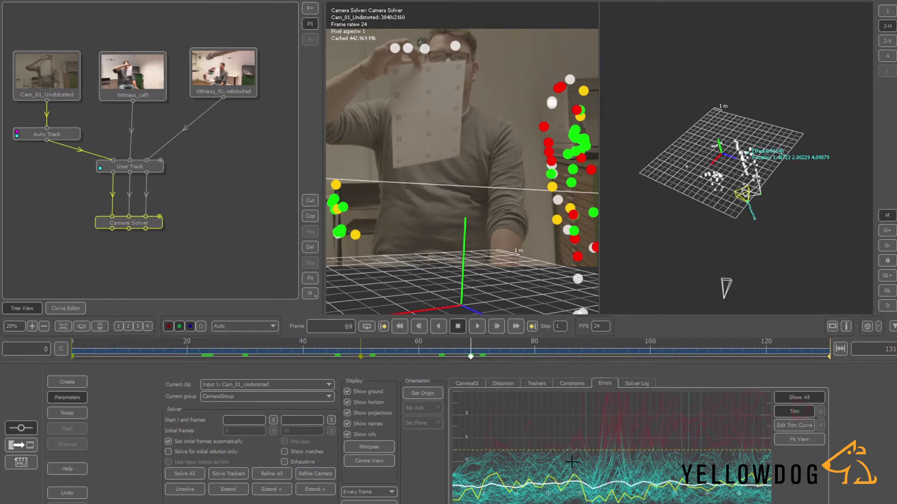
left_click_drag(543, 451, 542, 452)
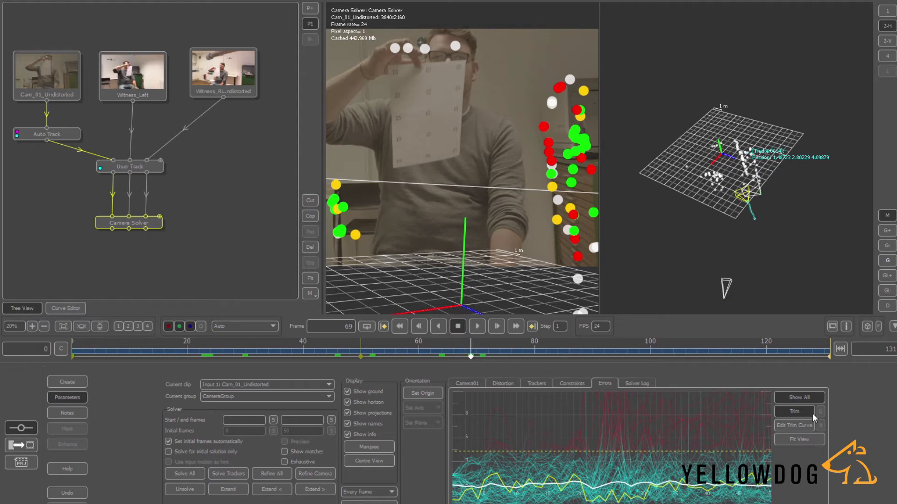
- Try Solve All again with the trimmed tracks and undo that solve
left_click(192, 477)
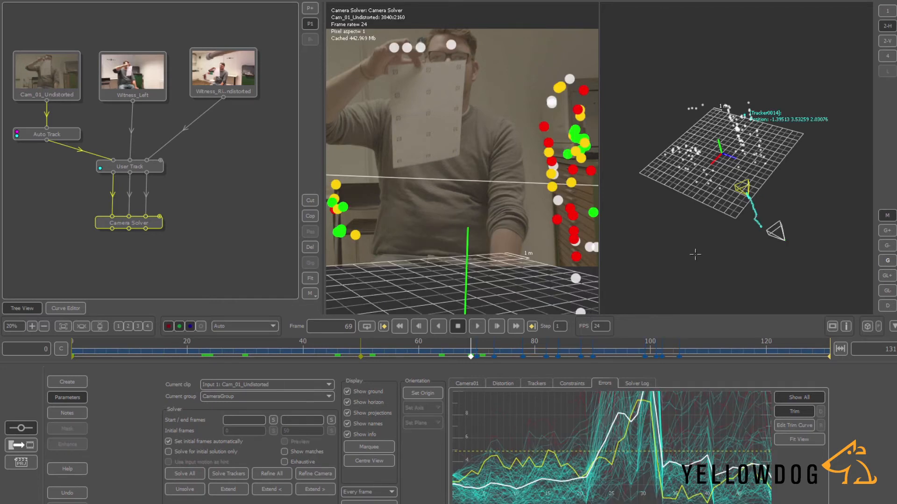
scroll(727, 228, "up", 3)
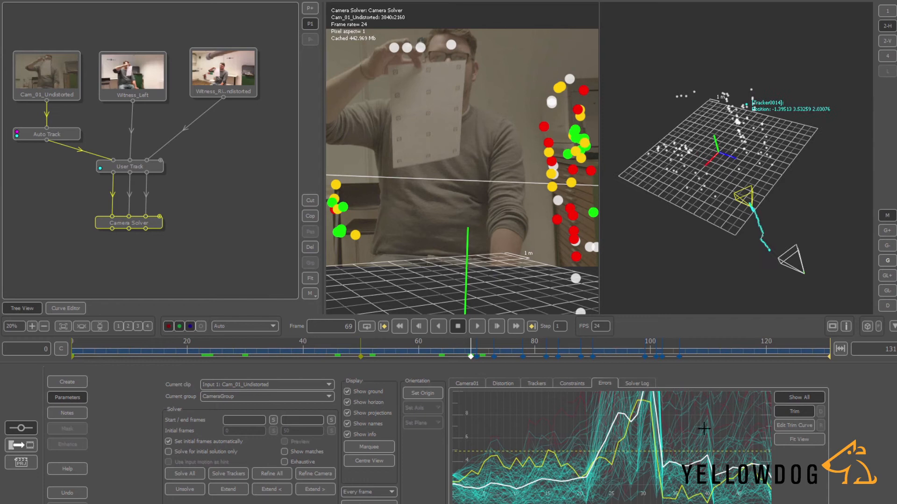
key("ctrl+z")
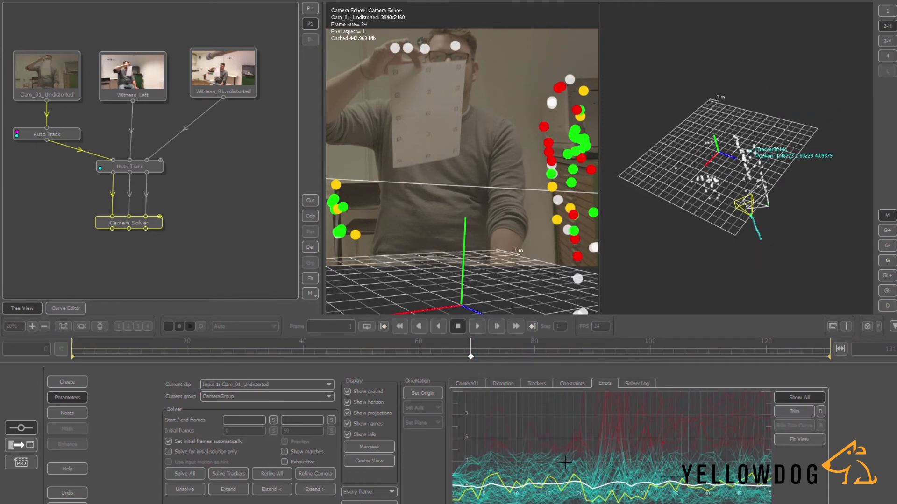
- Trim the tracker errors again with the threshold lowered to about 3 and run Solve All
left_click(807, 414)
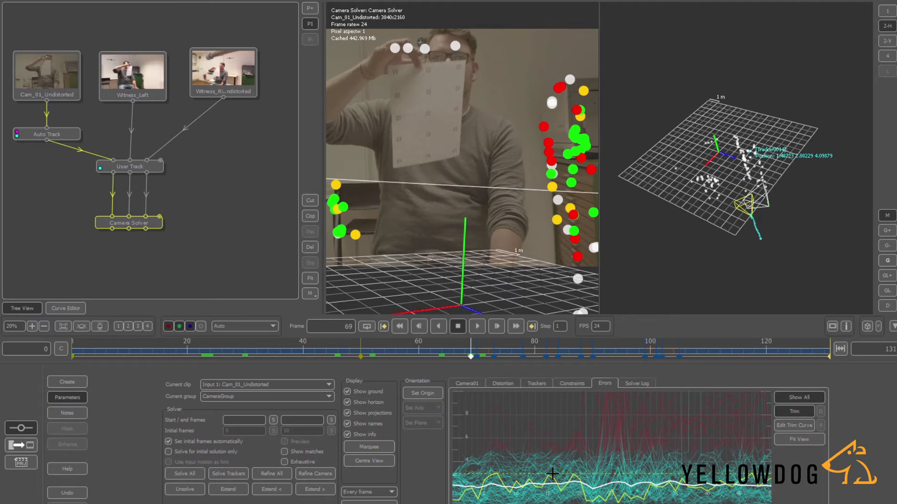
left_click(553, 474)
left_click(194, 475)
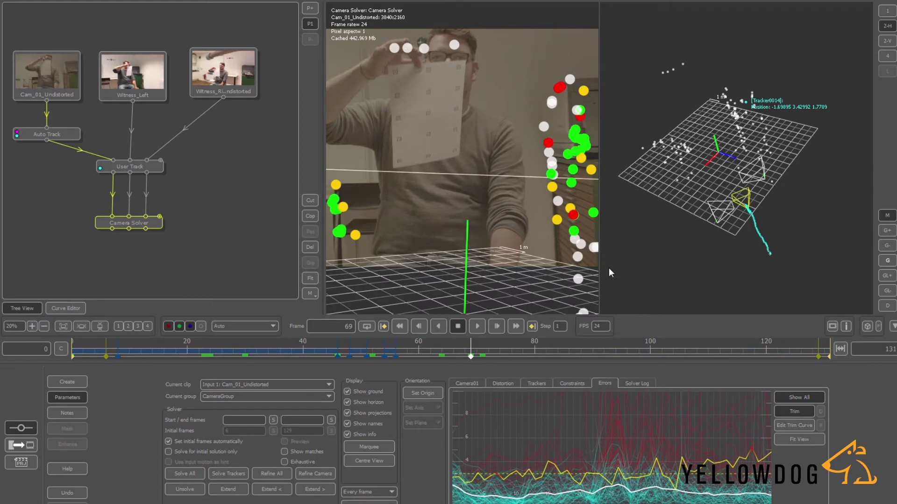
- Inspect the three solved cameras in the 3D view while scrubbing the main camera's path through the timeline
right_click_drag(740, 220, 770, 219)
mouse_move(770, 234)
left_mouse_down()
mouse_move(827, 218)
mouse_move(752, 221)
mouse_move(766, 226)
left_mouse_up()
left_click_drag(421, 348, 101, 347)
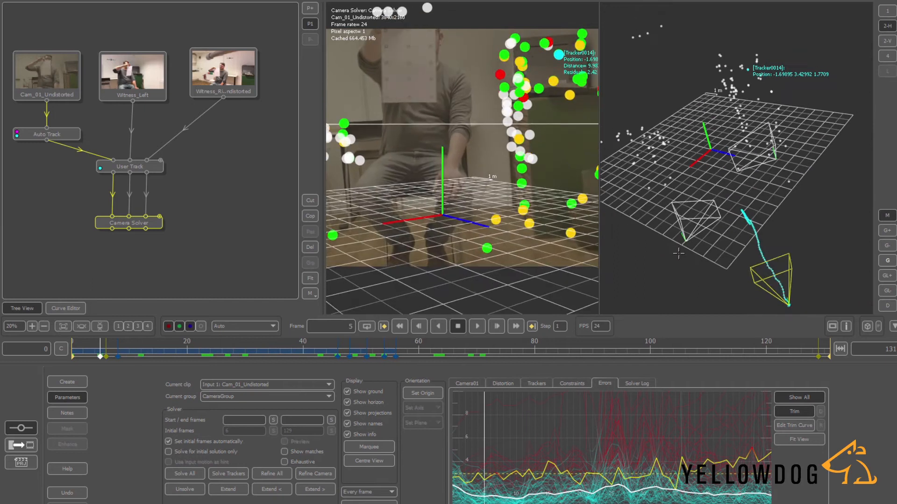
left_click_drag(286, 351, 459, 349)
- Return to the single view at frame 0 and set the scene origin on floor tracker Auto000011
left_click(882, 12)
left_click_drag(367, 349, 57, 346)
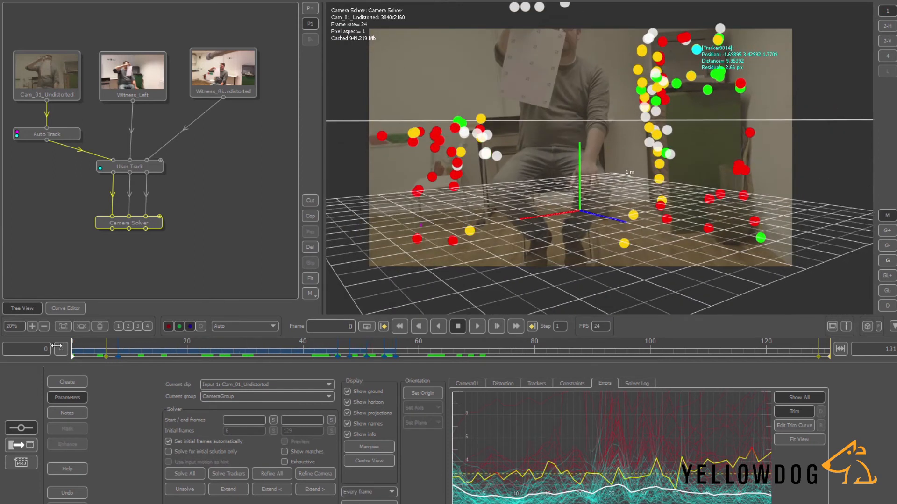
left_click(624, 244)
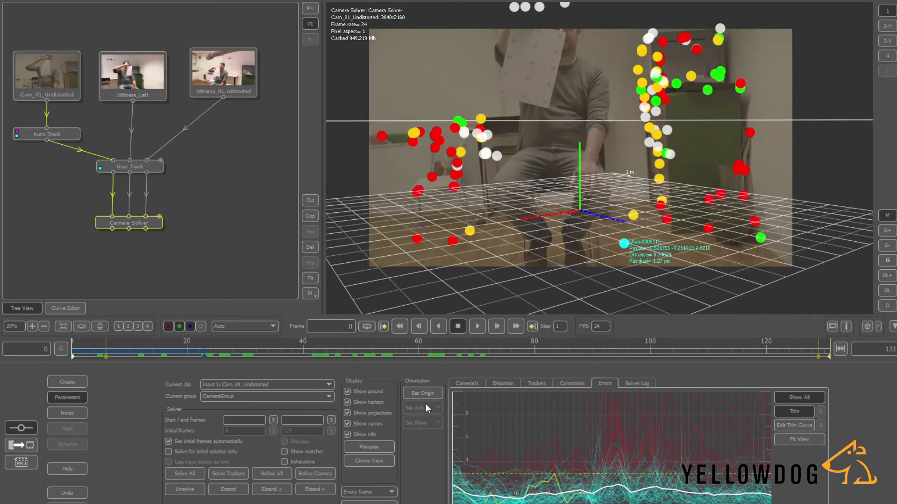
left_click(434, 395)
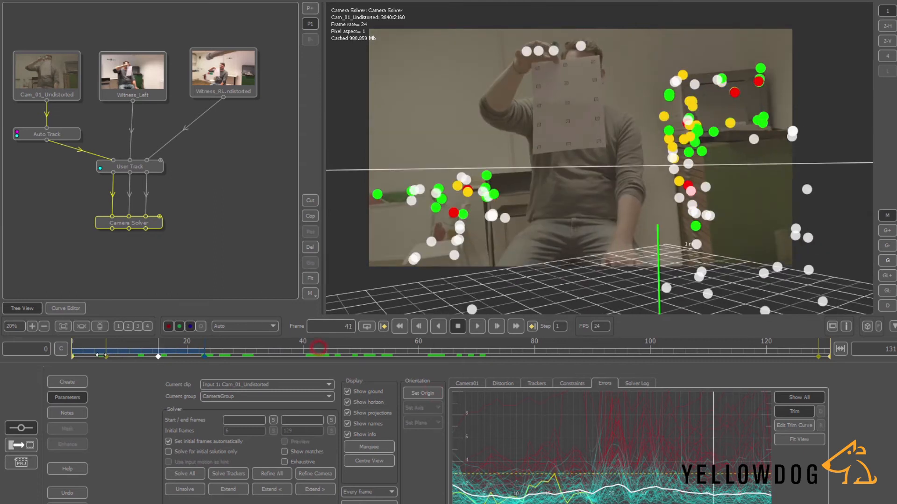
- Scrub the main clip, switch the current clip to Witness_Left and check how its trackers and ground grid line up
left_click_drag(96, 357, 558, 357)
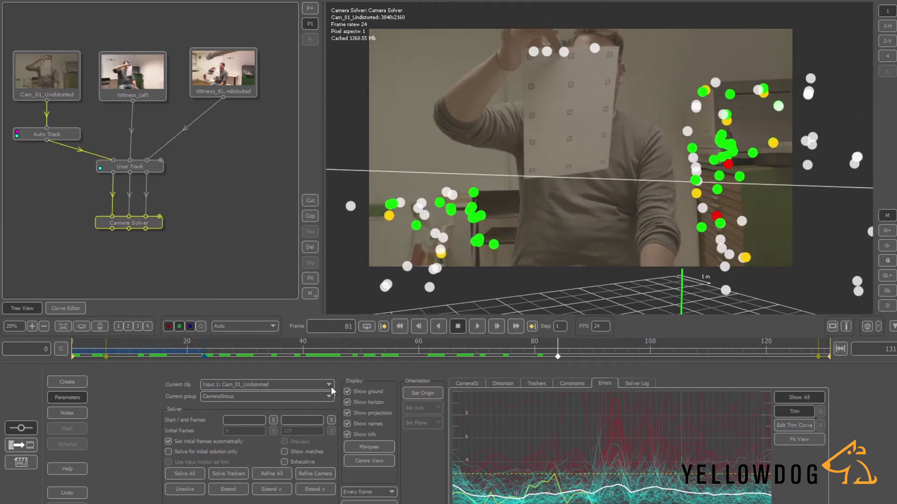
left_click(273, 385)
left_click(273, 400)
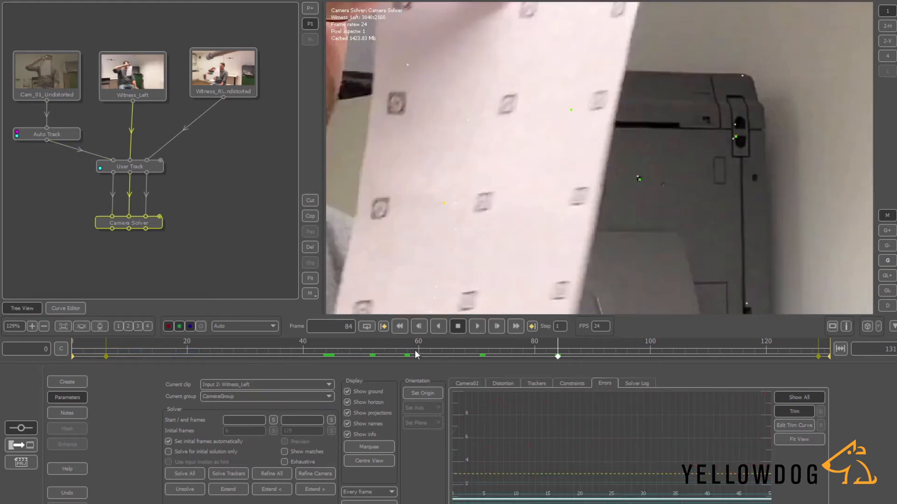
scroll(511, 232, "down", 10)
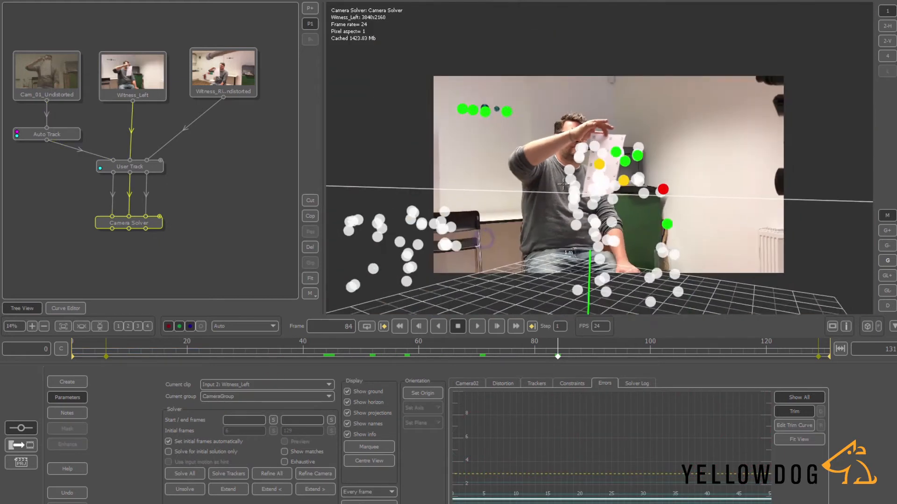
scroll(567, 184, "up", 3)
left_click_drag(295, 355, 472, 350)
- Switch the current clip to Witness_Right_Undistorted and check its trackers and ground grid against the footage
left_click(264, 387)
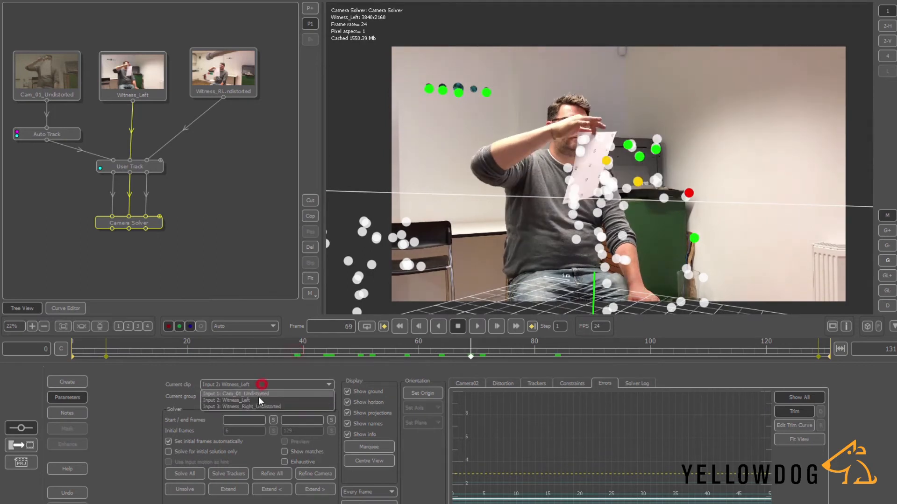
left_click(258, 405)
scroll(617, 242, "down", 10)
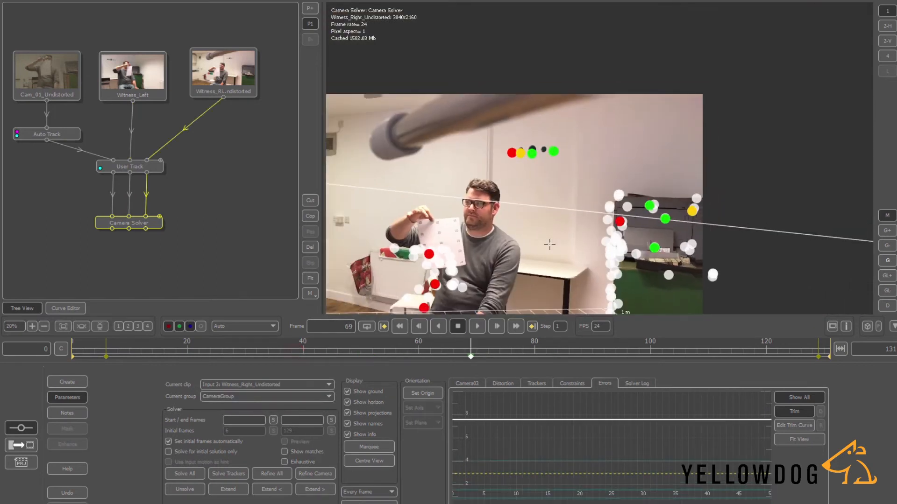
scroll(631, 239, "up", 6)
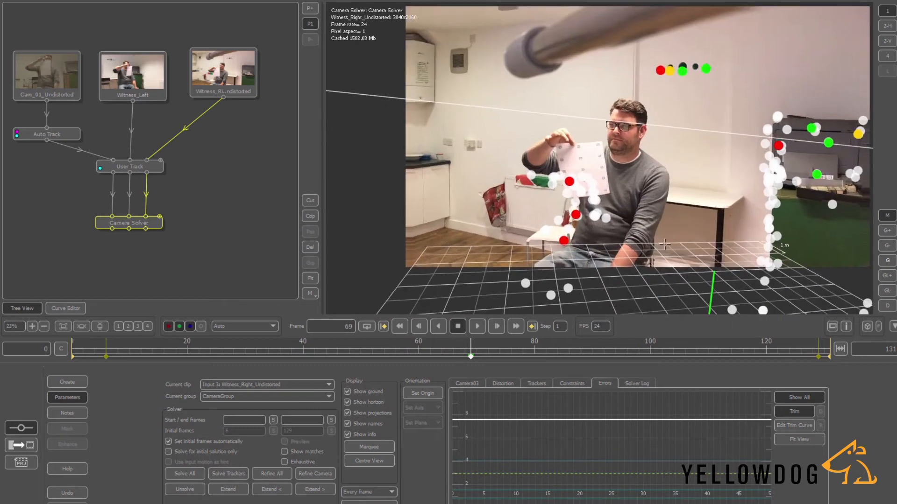
scroll(631, 239, "down", 1)
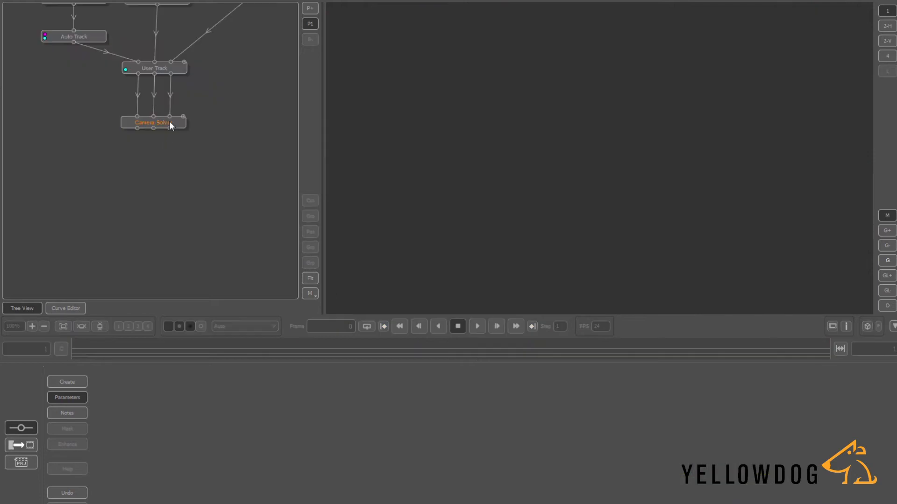
- Add an Orient Scene node below the Camera Solver and connect all three camera outputs to it
left_click(169, 123)
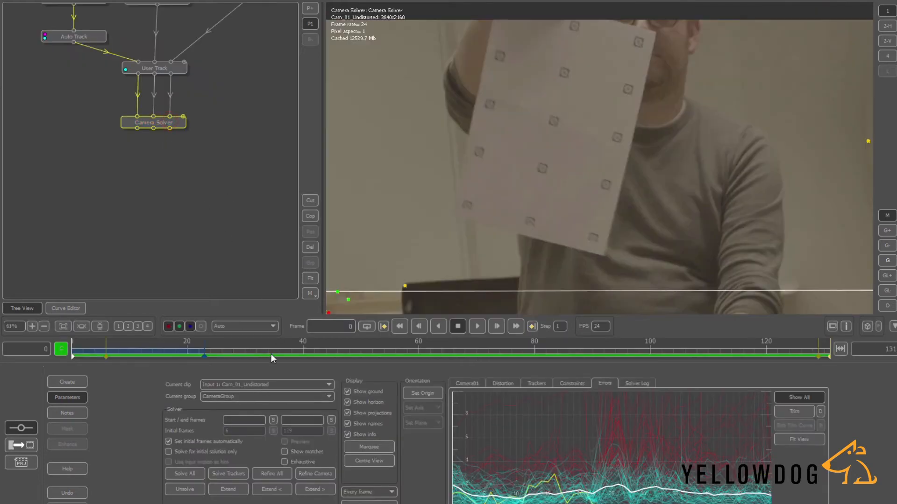
left_click(270, 355)
right_click(163, 122)
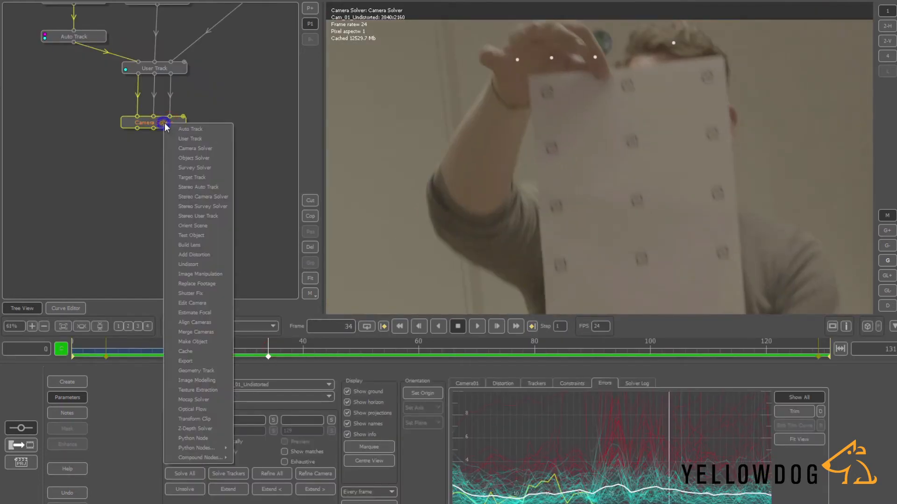
left_click(199, 227)
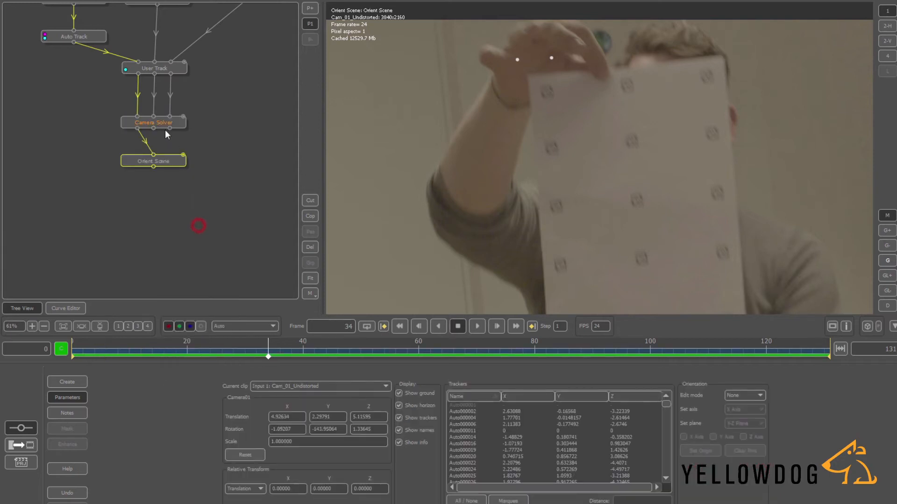
left_click_drag(154, 127, 183, 155)
- Go to frame 0, set the orientation edit mode to Rotate and turn the ground grid to line up with the room
scroll(529, 255, "down", 8)
middle_click_drag(519, 303, 507, 257)
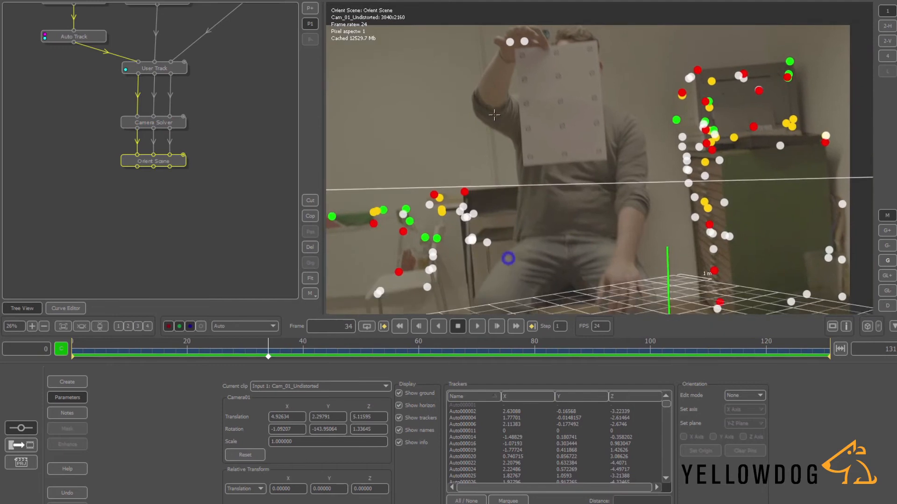
scroll(513, 243, "down", 2)
scroll(539, 241, "up", 1)
left_click_drag(361, 346, 27, 340)
left_click(729, 398)
left_click(735, 415)
left_click_drag(628, 267, 634, 321)
- Fine-tune the scene rotation so the ground grid lies flat on the floor, and scrub the timeline to check it
scroll(619, 274, "up", 3)
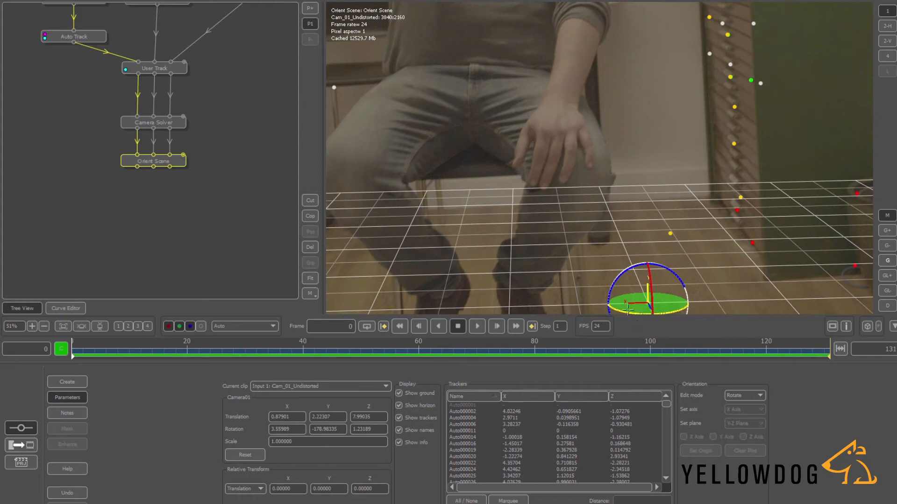
right_click_drag(601, 256, 609, 259)
middle_click_drag(609, 260, 599, 220)
left_click_drag(621, 276, 622, 276)
left_click_drag(615, 234, 614, 235)
scroll(614, 235, "down", 8)
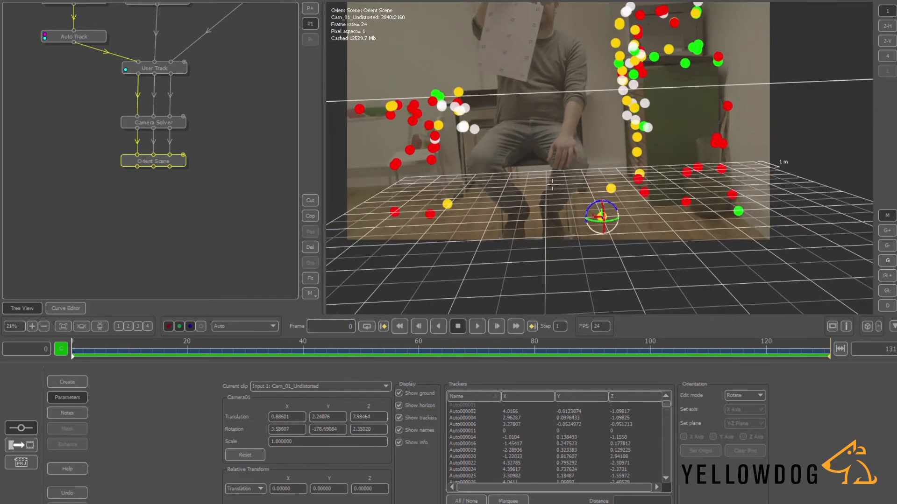
left_click_drag(446, 348, 59, 334)
- Add a User Track node below Orient Scene and connect all three Orient Scene outputs to it
right_click(159, 163)
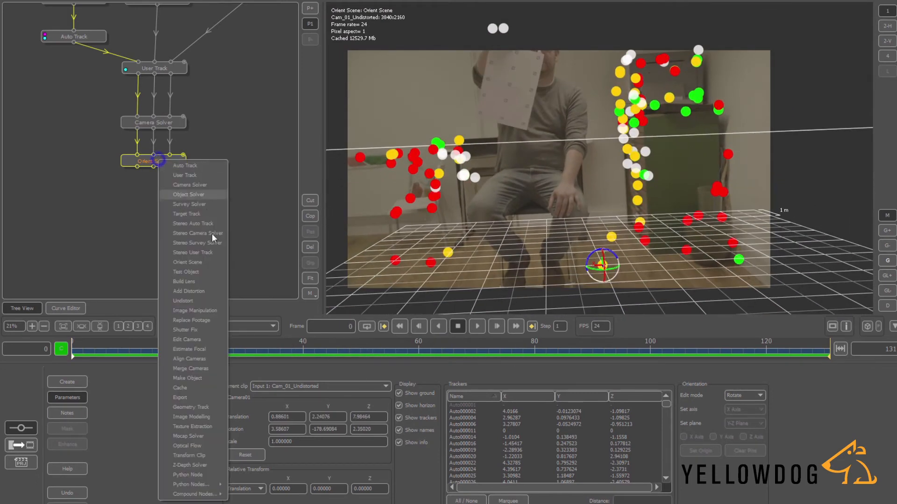
left_click(192, 175)
left_click(162, 202)
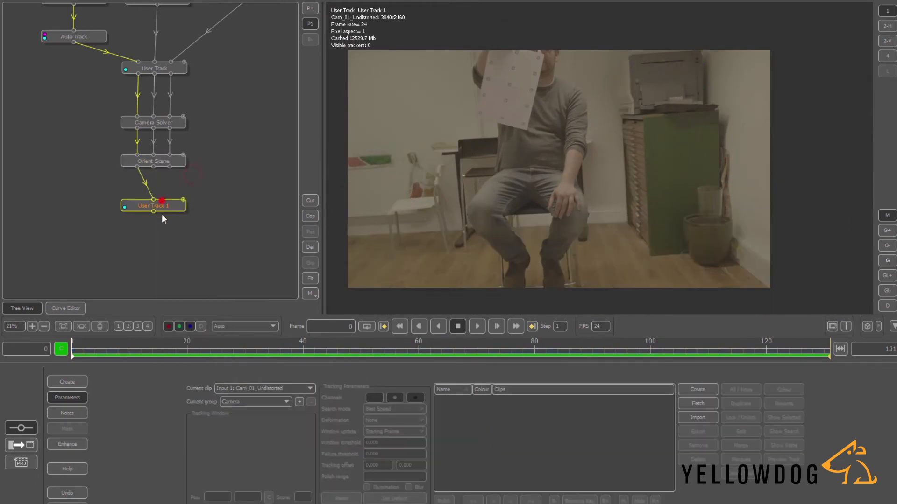
left_click(183, 214)
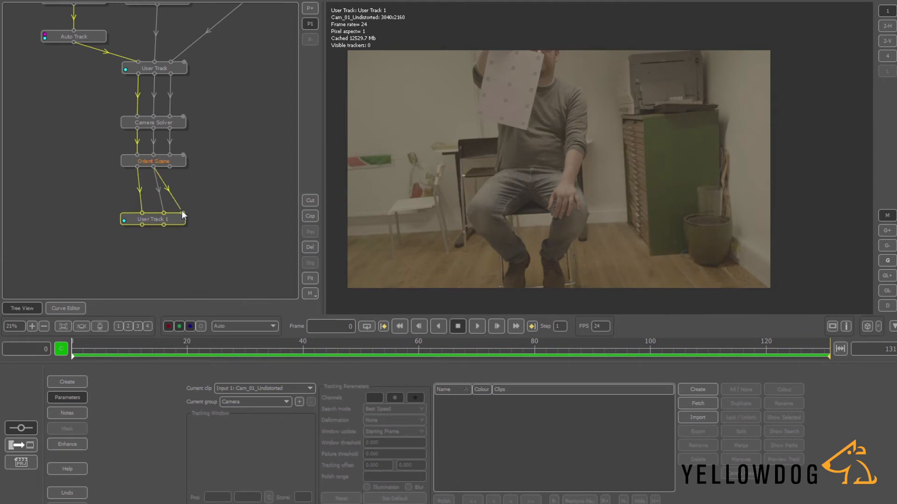
left_click_drag(170, 168, 161, 210)
left_click(169, 218)
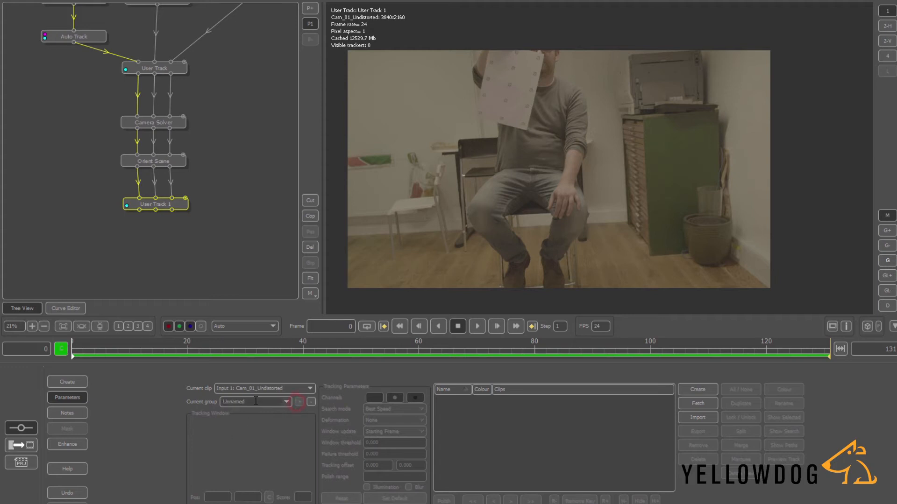
- Name the new tracker group MoCapTrackers and create a tracker on the middle marker in the sheet's second-lowest row
type("MoCapTrackers")
scroll(484, 154, "up", 1)
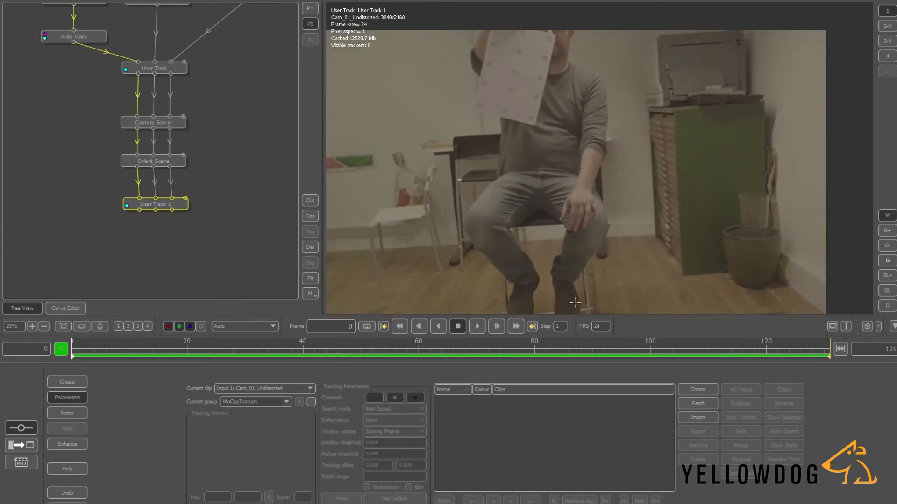
scroll(510, 99, "up", 2)
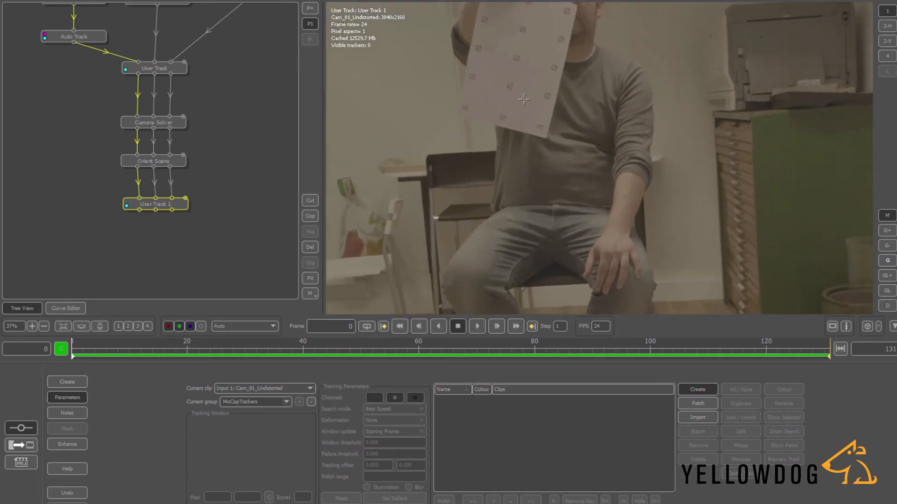
left_click(510, 85)
- Enlarge the new tracker's pattern and search regions around the printed marker
scroll(514, 93, "up", 8)
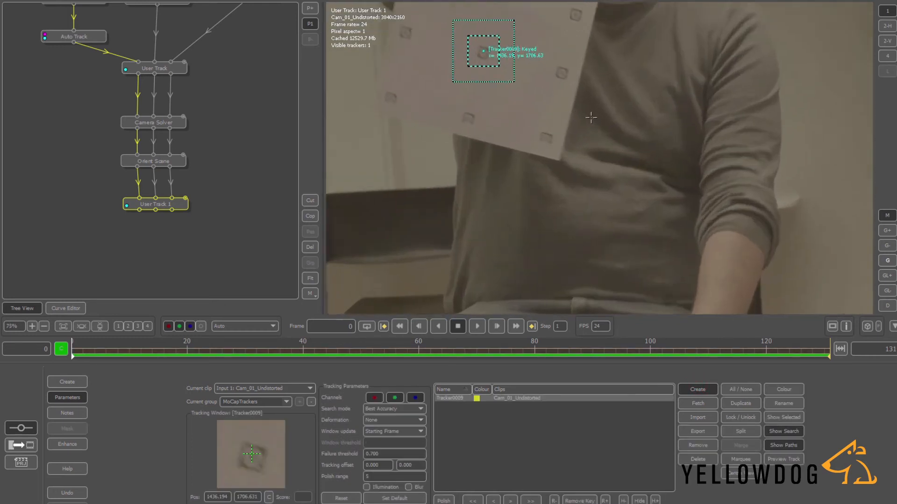
left_click_drag(516, 76, 587, 134)
scroll(599, 148, "down", 1)
scroll(599, 147, "down", 12)
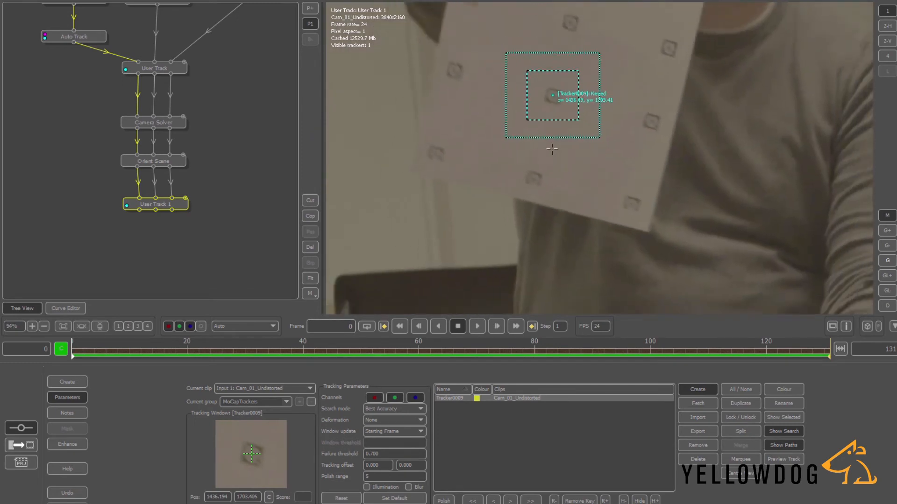
- Track the marker forward through the main camera clip, correcting the tracker at frame 40 and resuming again from frame 51
left_click(530, 500)
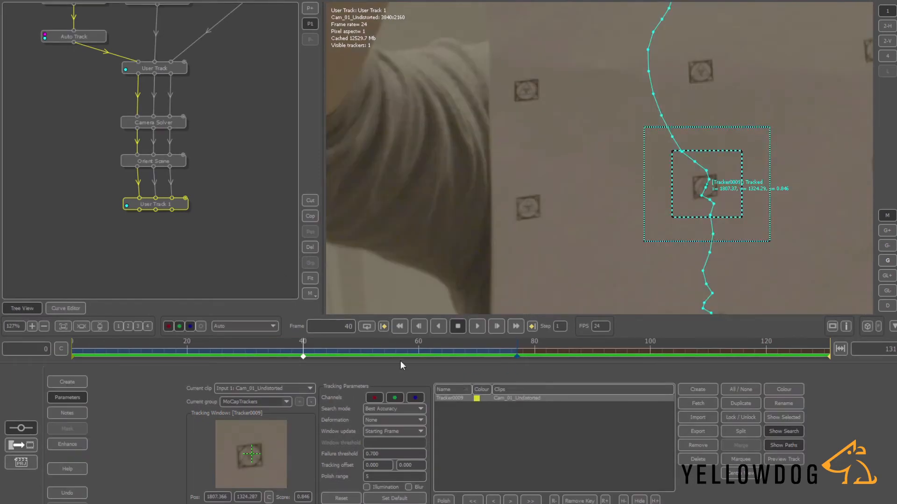
mouse_move(300, 353)
left_mouse_down()
mouse_move(281, 353)
mouse_move(304, 354)
left_mouse_up()
scroll(751, 179, "up", 2)
left_click_drag(751, 179, 749, 181)
left_click(530, 499)
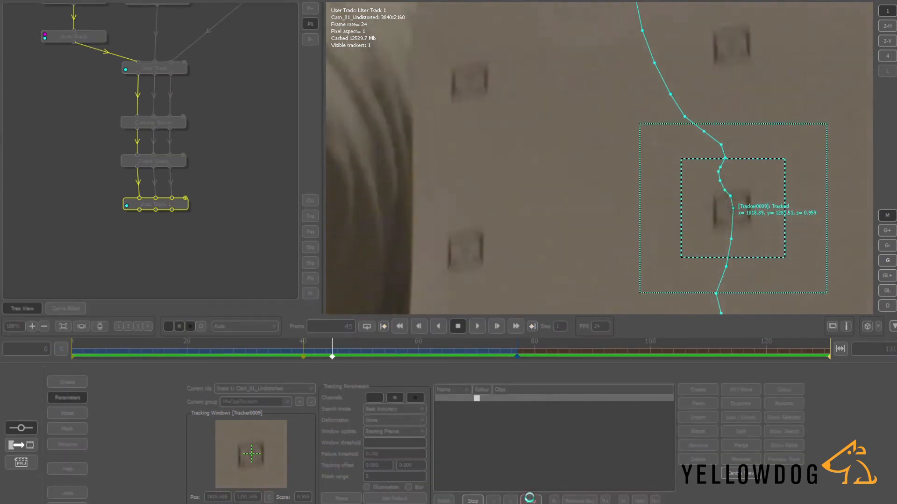
scroll(513, 176, "down", 1)
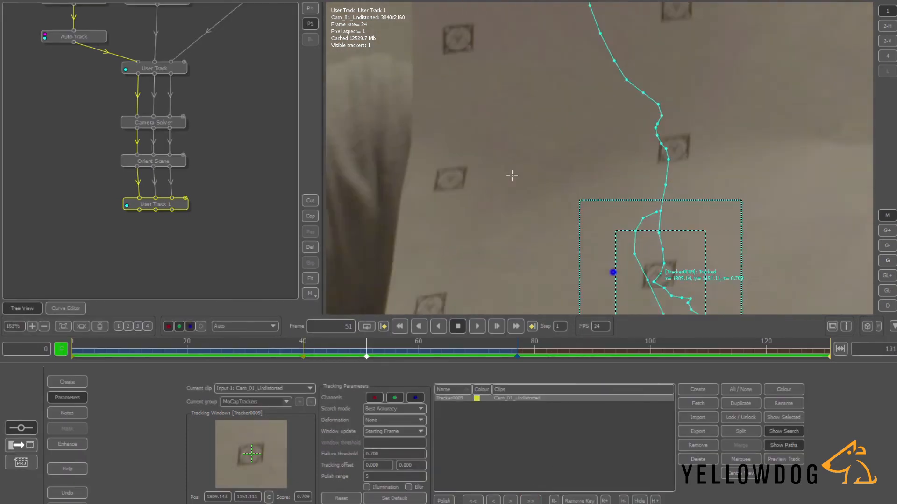
left_click(530, 500)
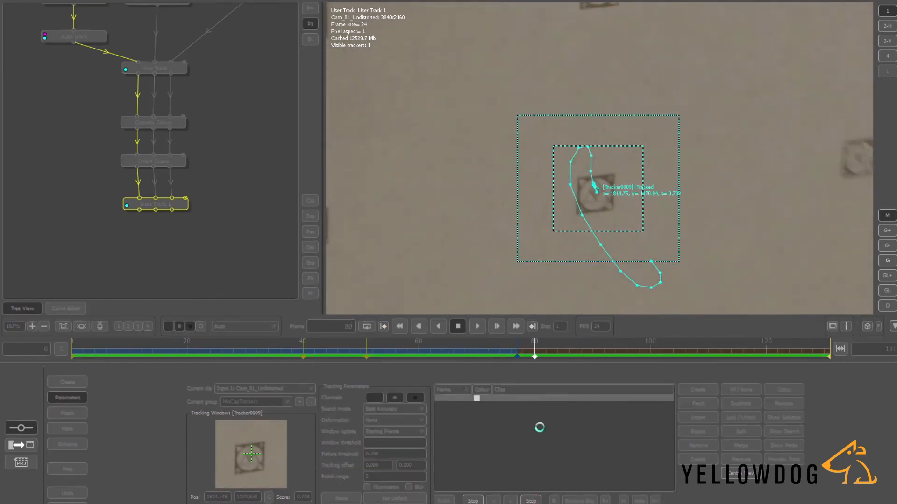
- Re-key the tracker on the marker at frames 76 and 77, and resume tracking forward
left_click_drag(535, 350, 516, 356)
scroll(599, 198, "up", 2)
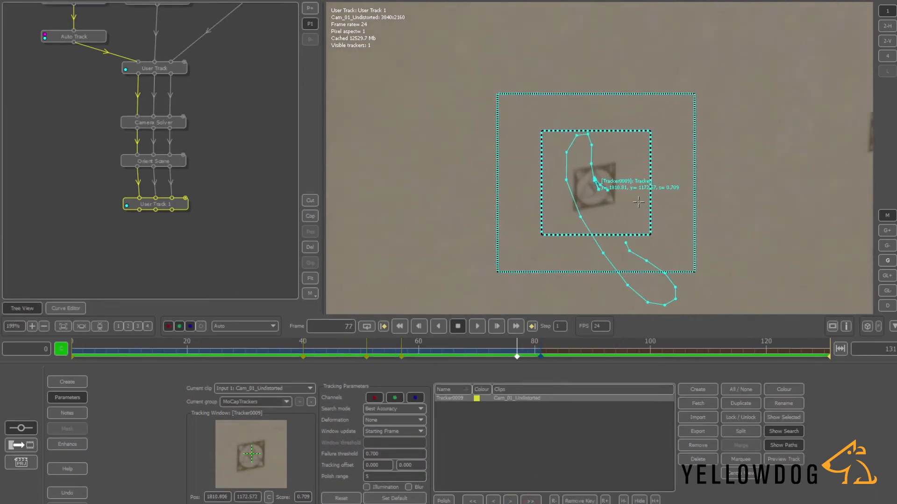
left_click(599, 198)
key("Left")
left_click(601, 200)
key("Right")
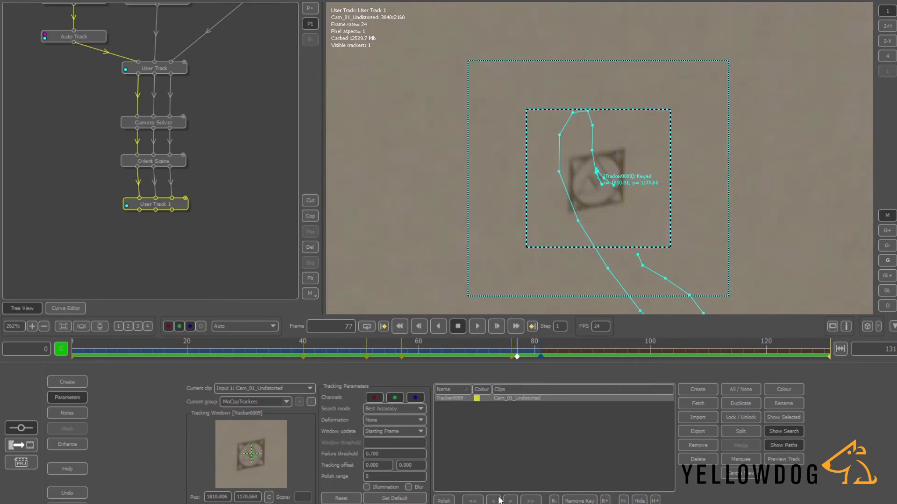
left_click(535, 500)
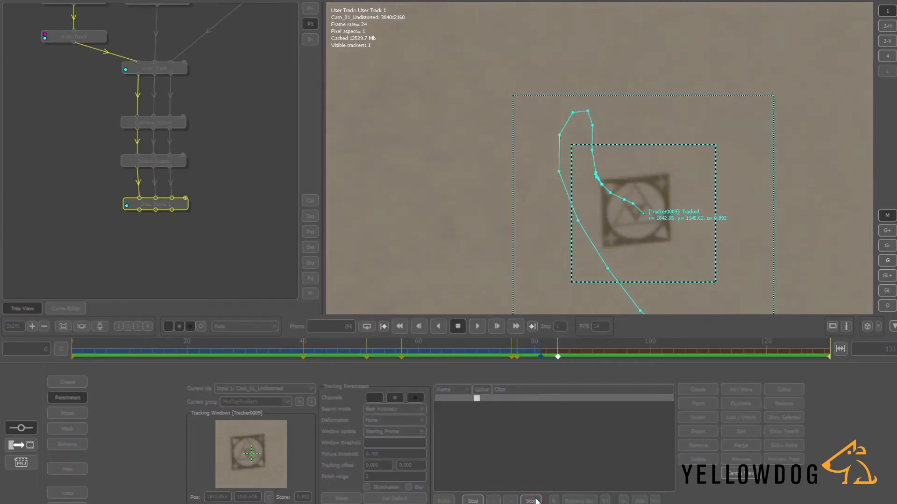
- Stop the track, correct the tracker's position at frame 84, and continue tracking forward
left_click(535, 500)
mouse_move(562, 352)
left_mouse_down()
mouse_move(547, 354)
mouse_move(558, 356)
left_mouse_up()
left_click_drag(628, 216, 630, 223)
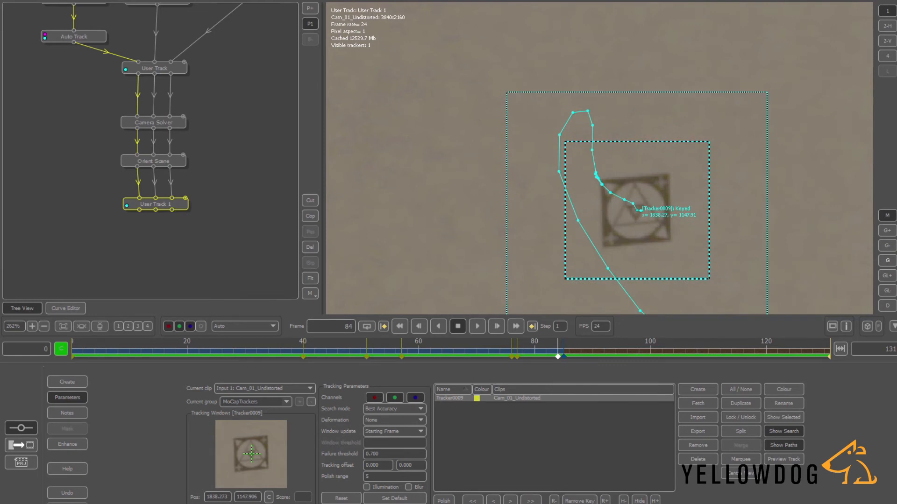
left_click(532, 500)
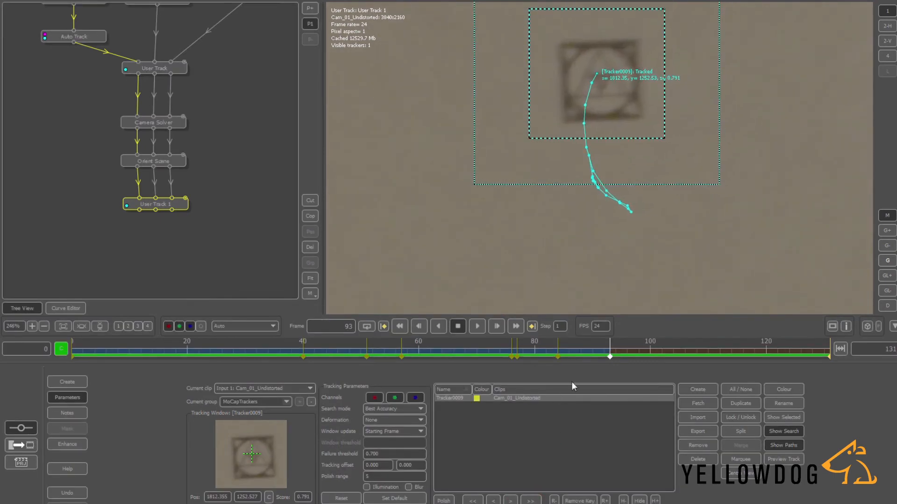
- Re-key the tracker on the marker at frames 90 and 91, and track forward again
left_click(580, 347)
left_click_drag(580, 346, 598, 346)
left_click_drag(607, 139, 624, 131)
key("Left")
key("Left")
key("Right")
key("Right")
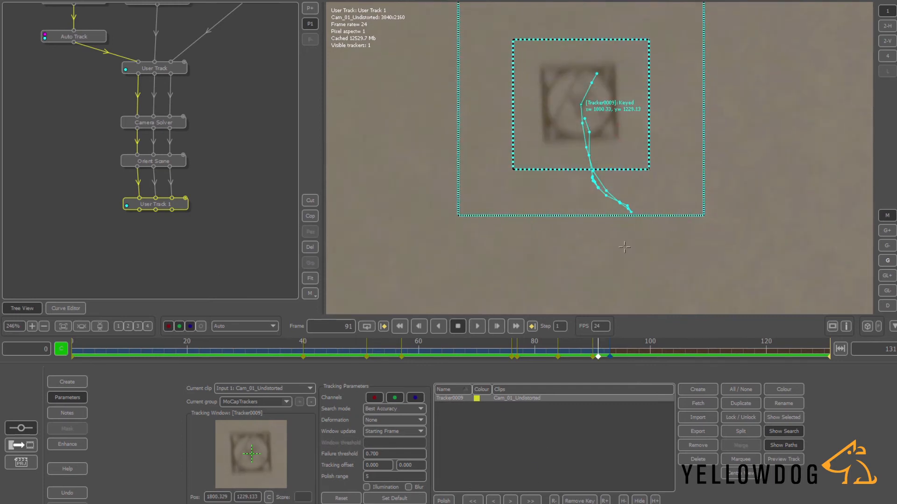
left_click(537, 501)
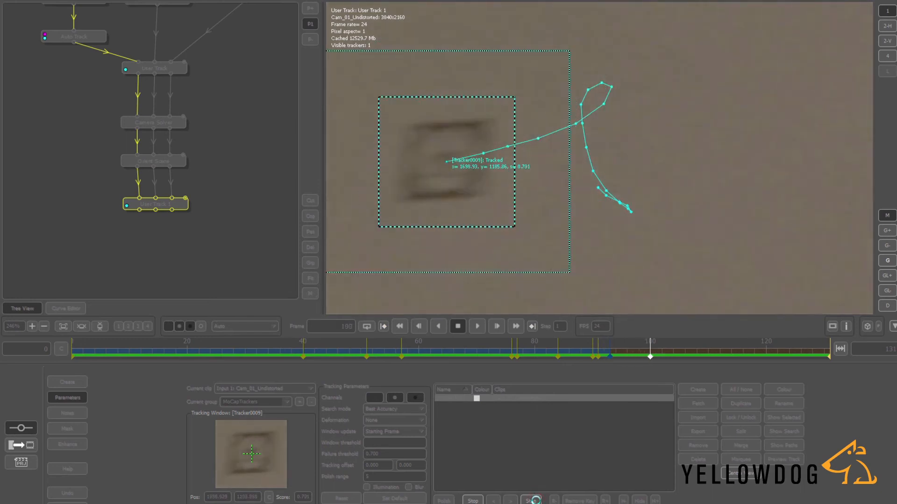
- Keep resuming the forward track until the last frame, 131, and scrub back to check the tracker against the sheet
left_click(537, 501)
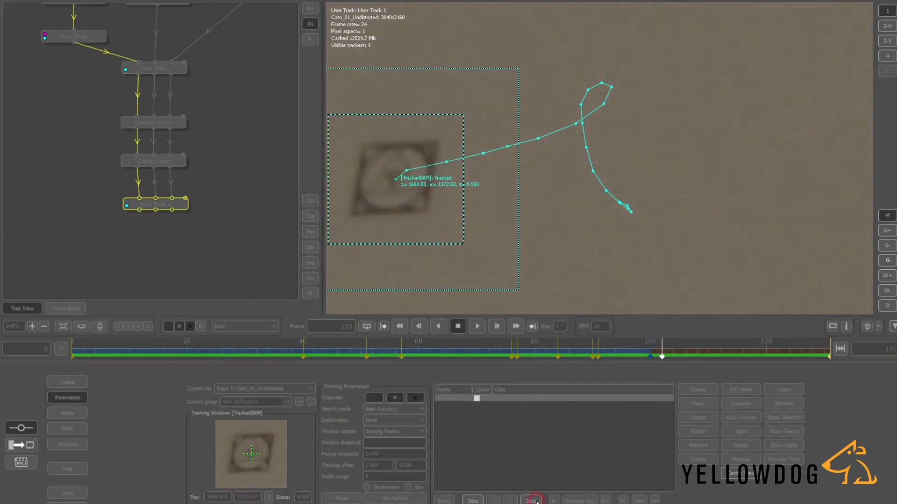
left_click(536, 501)
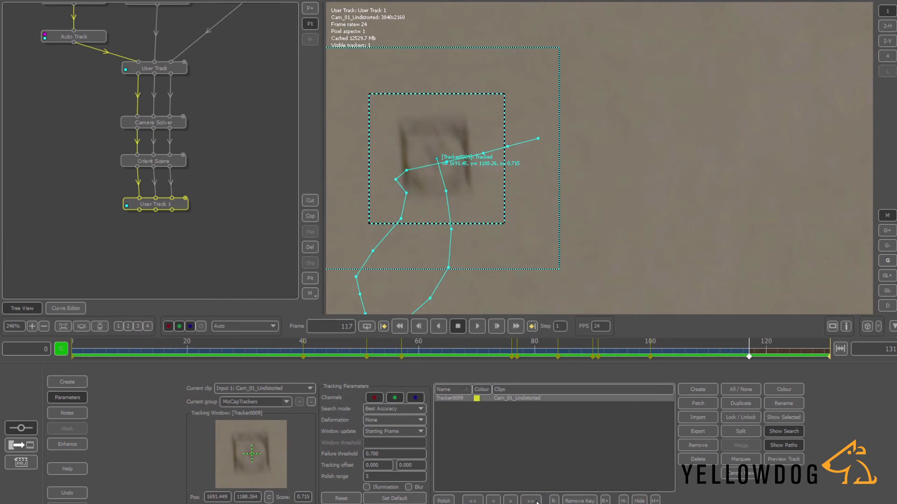
left_click(537, 501)
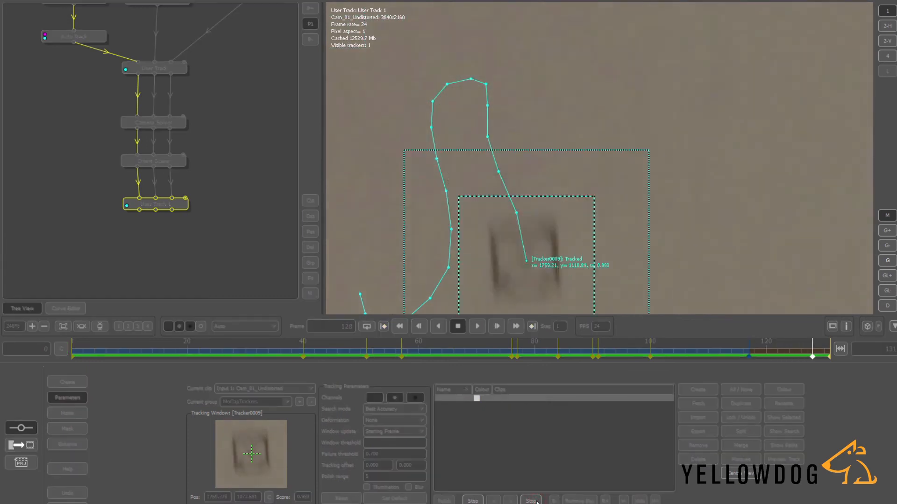
scroll(590, 295, "down", 10)
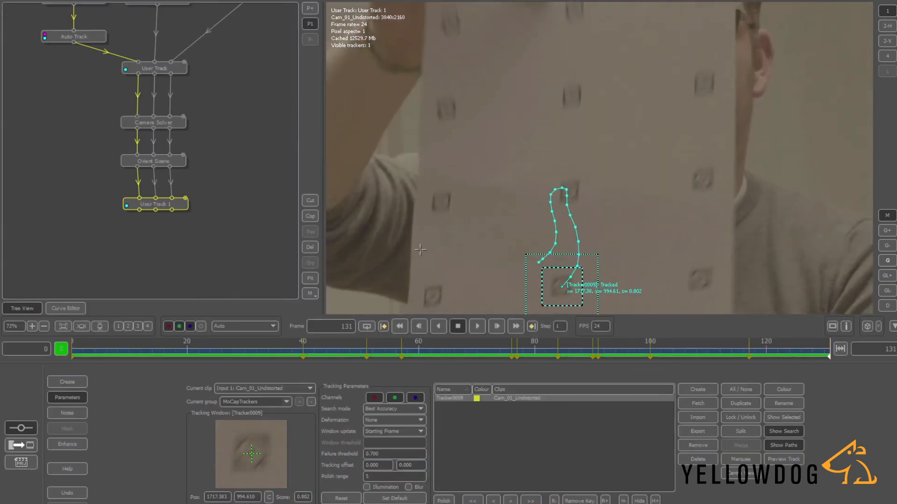
left_click_drag(569, 351, 603, 295)
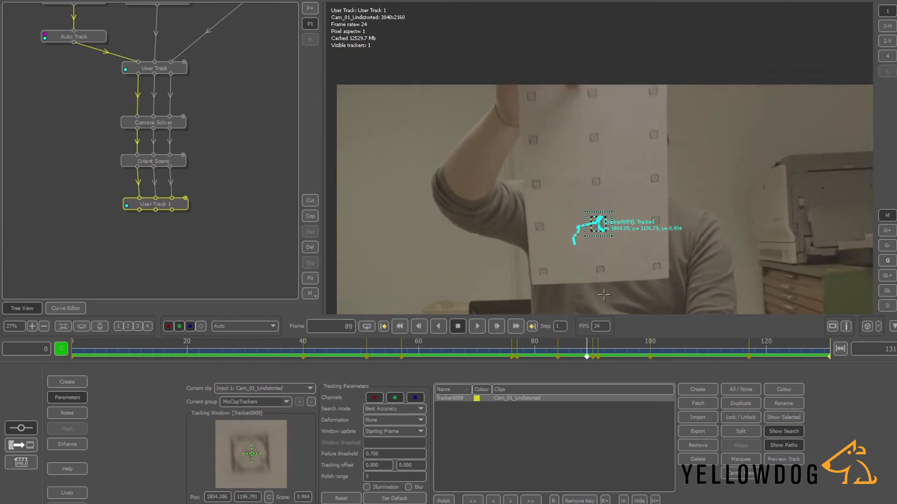
- Switch to the Witness_Left clip and place the tracker on the same sheet marker at frame 0, enlarging its pattern and search regions
left_click(265, 390)
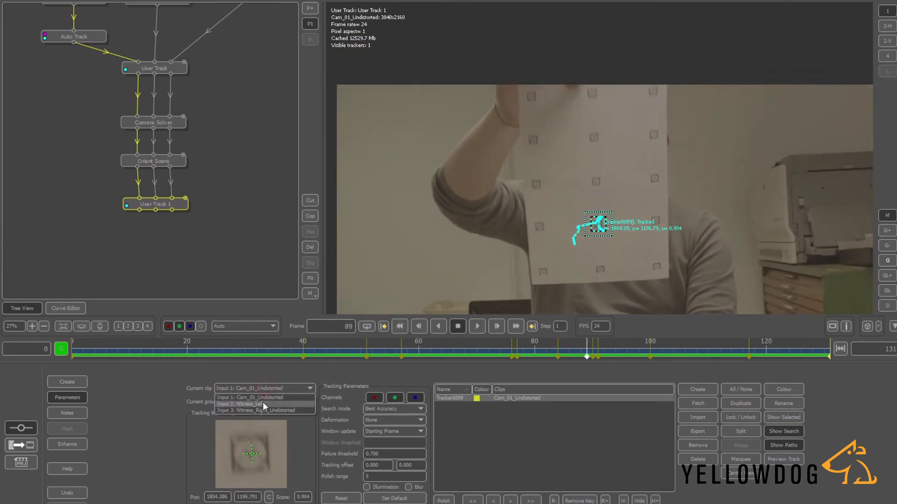
left_click(263, 402)
scroll(634, 171, "up", 2)
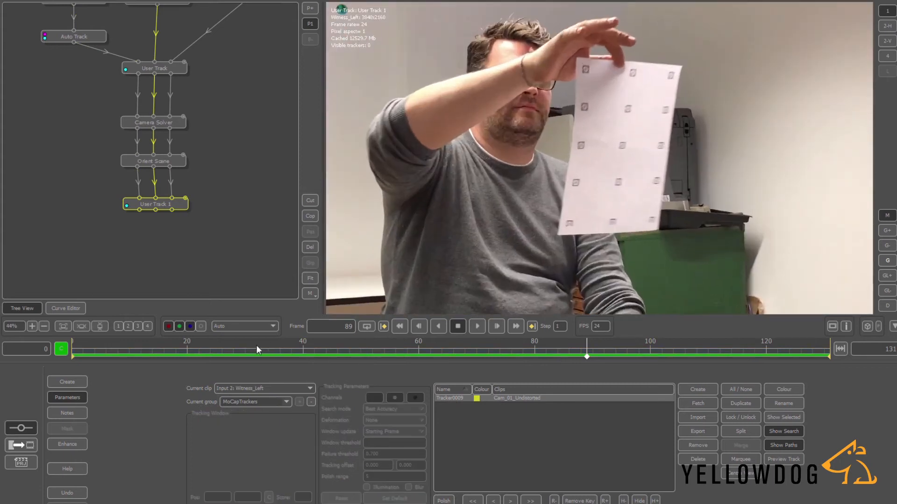
left_click_drag(242, 346, 6, 337)
left_click(630, 212)
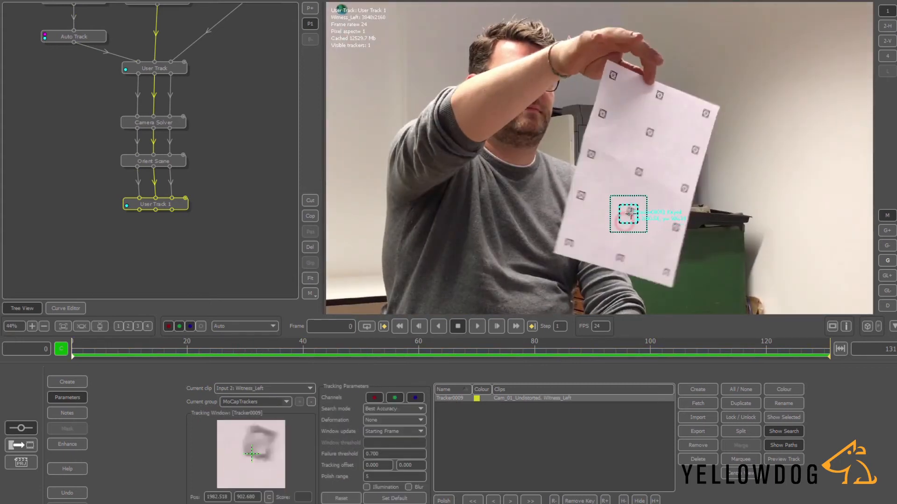
scroll(736, 232, "up", 2)
left_click_drag(590, 191, 618, 213)
left_click_drag(566, 176, 568, 178)
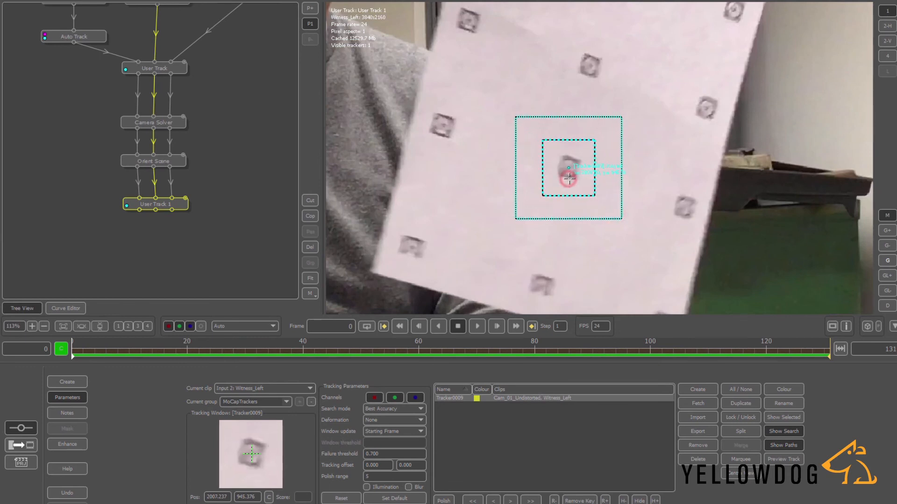
- Track the marker forward through the Witness_Left clip to about frame 48, resuming each time the track stops
left_click(527, 501)
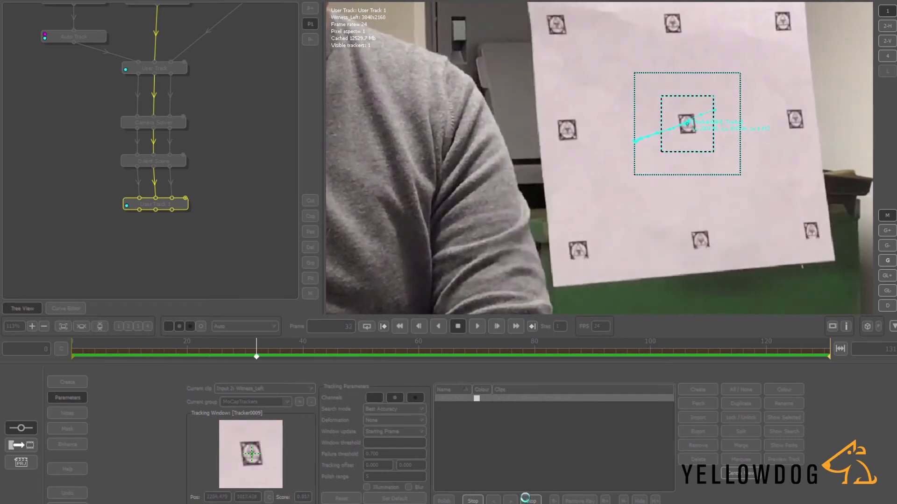
left_click(526, 500)
left_click(528, 500)
left_click(527, 501)
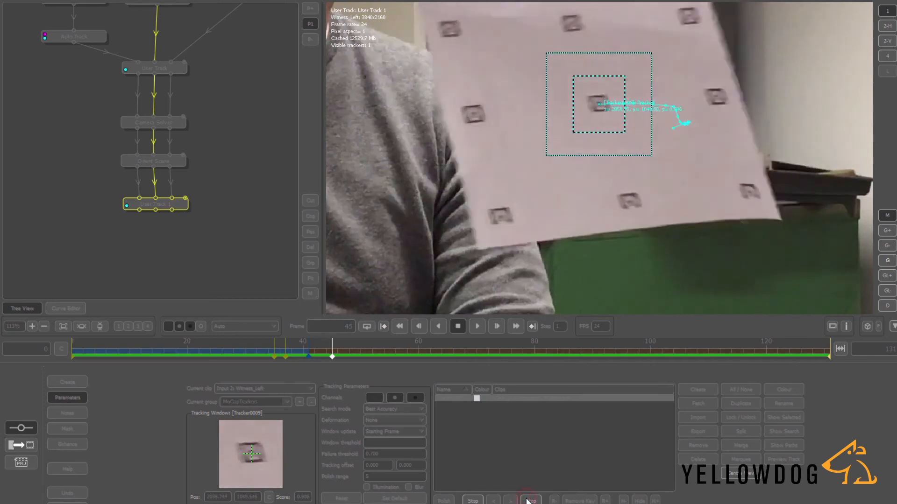
left_click(527, 500)
left_click(527, 501)
- Advance the Witness_Left track one frame at a time through the motion blur up to frame 56
left_click(514, 502)
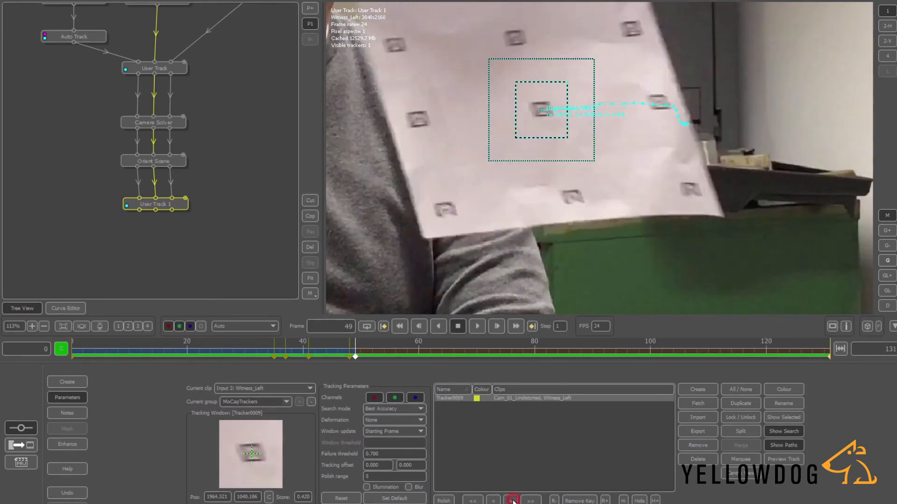
left_click(513, 501)
left_click(528, 501)
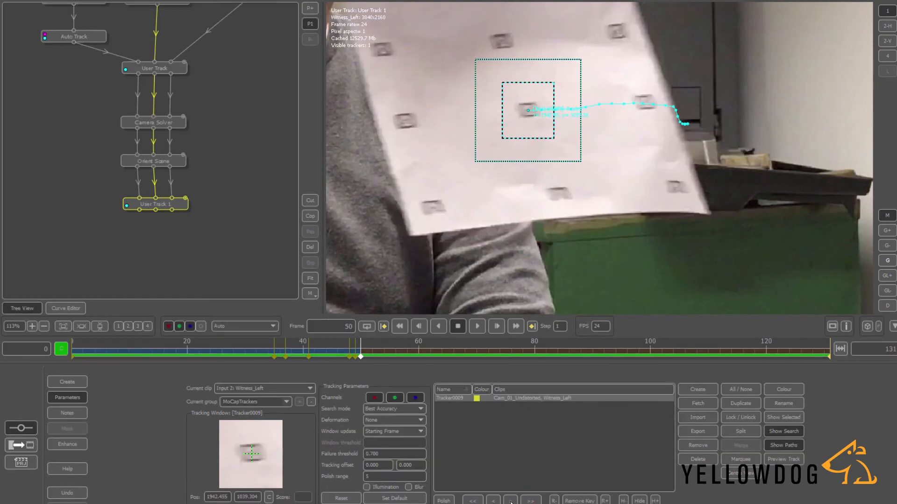
left_click(510, 501)
left_click(511, 501)
left_click(510, 501)
left_click(511, 501)
left_click(511, 501)
left_click(532, 501)
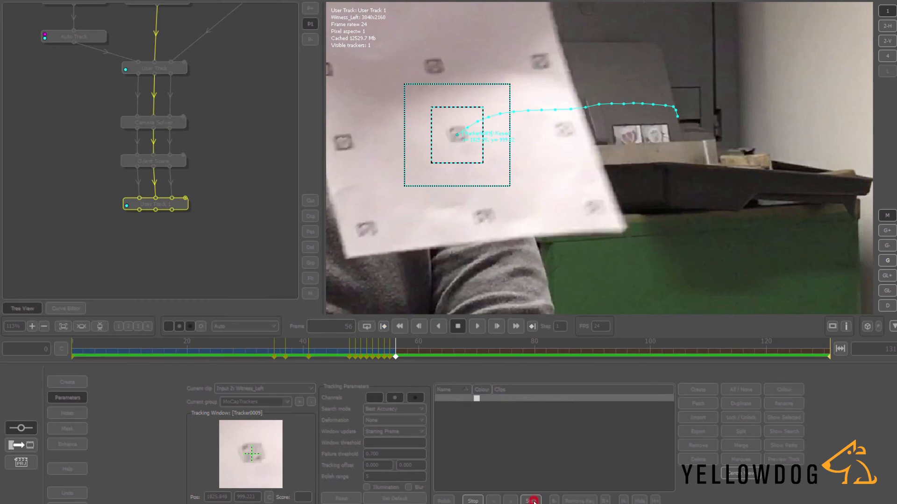
- Step the Witness_Left track frame by frame past frame 65, and resume continuous forward tracking
left_click(513, 501)
left_click(513, 501)
left_click(513, 501)
left_click(513, 501)
left_click(513, 501)
left_click(513, 502)
left_click(513, 501)
left_click(513, 501)
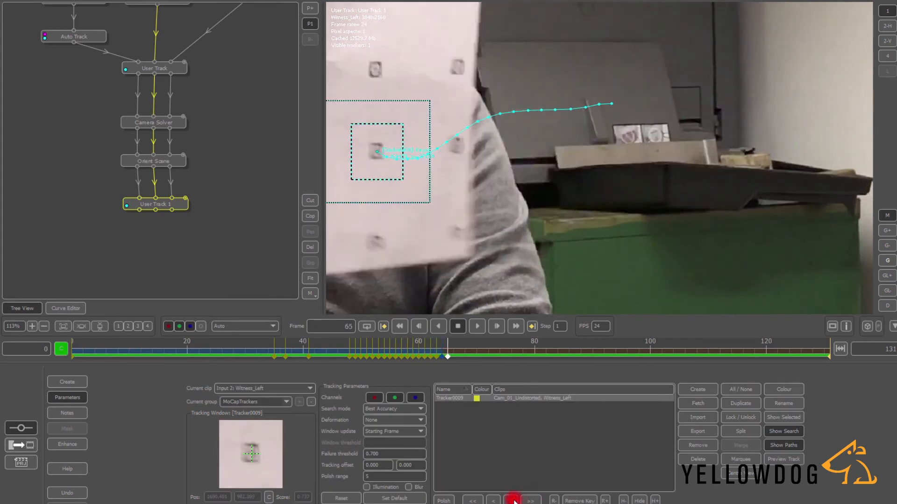
left_click(514, 501)
left_click(525, 501)
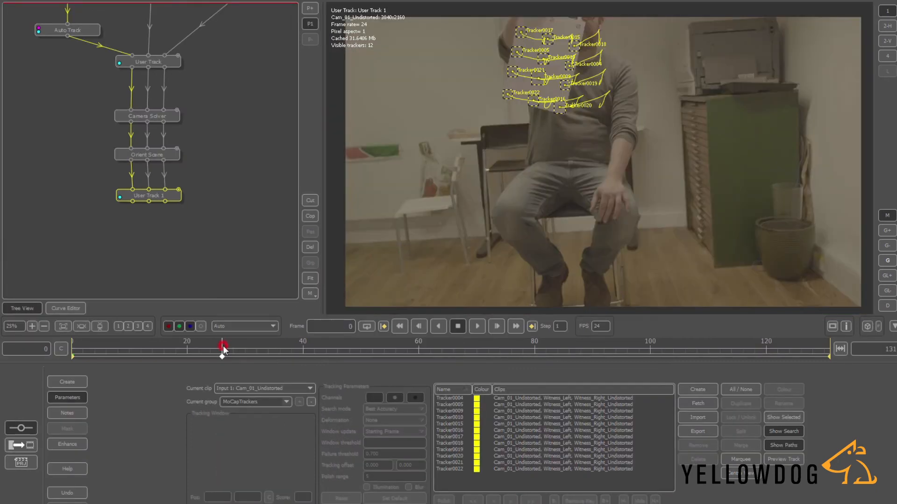
- Scrub through the Cam_01_Undistorted and Witness_Left clips to review the full set of sheet trackers and their paths
left_click(223, 346)
left_click_drag(281, 349, 356, 347)
left_click(273, 389)
left_click(270, 404)
left_click_drag(301, 345, 343, 346)
scroll(595, 215, "down", 6)
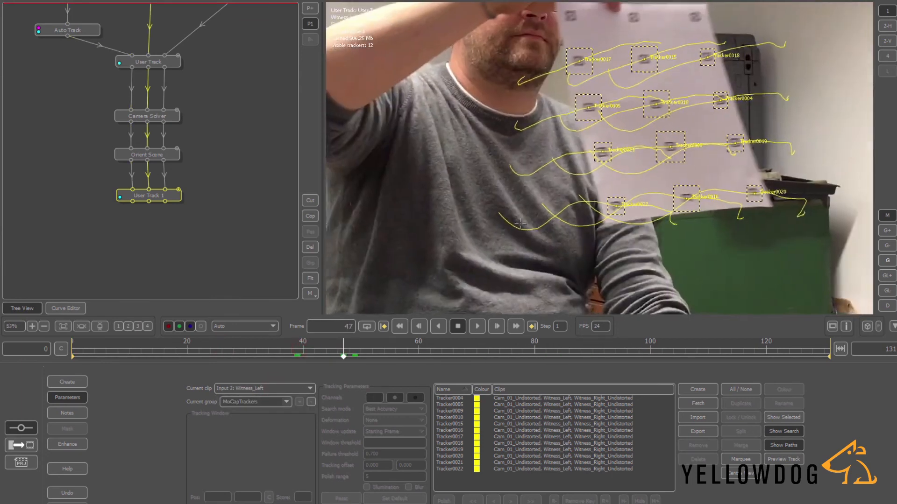
left_click_drag(443, 349, 269, 353)
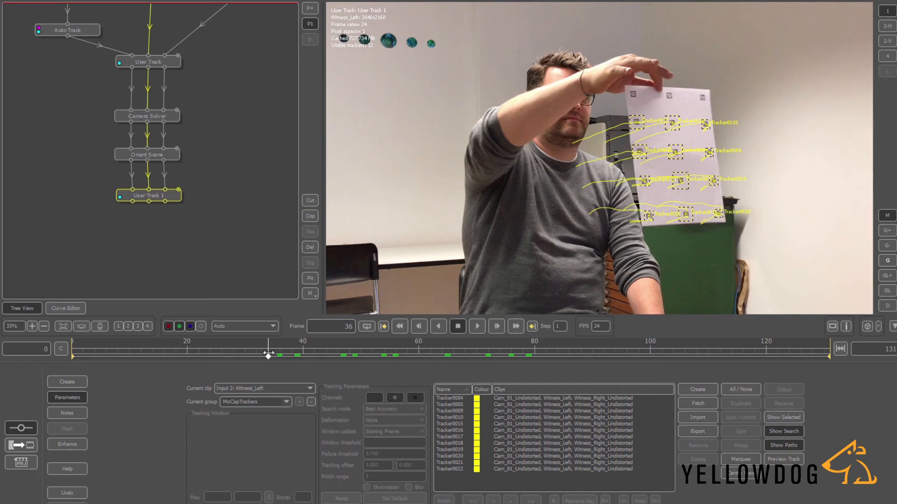
- Add a Mocap Solver node below User Track 1 and connect all three User Track 1 outputs to it
right_click(149, 199)
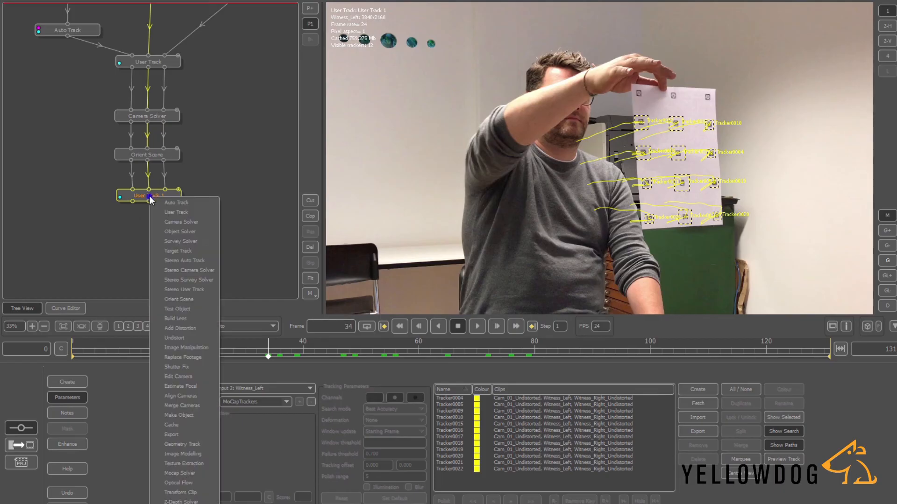
left_click(194, 473)
left_click(162, 239)
left_click_drag(149, 202, 168, 243)
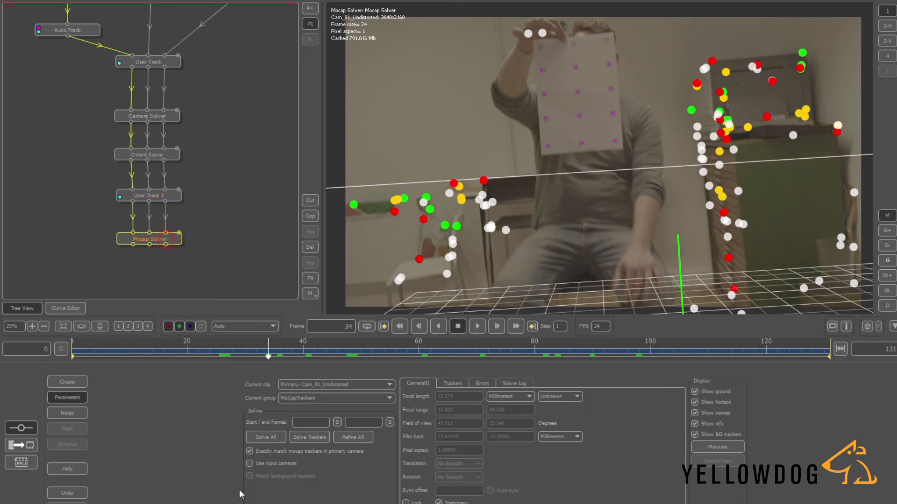
- Run a full mocap solve over frames 0 to 131 using the input cameras
left_click(250, 464)
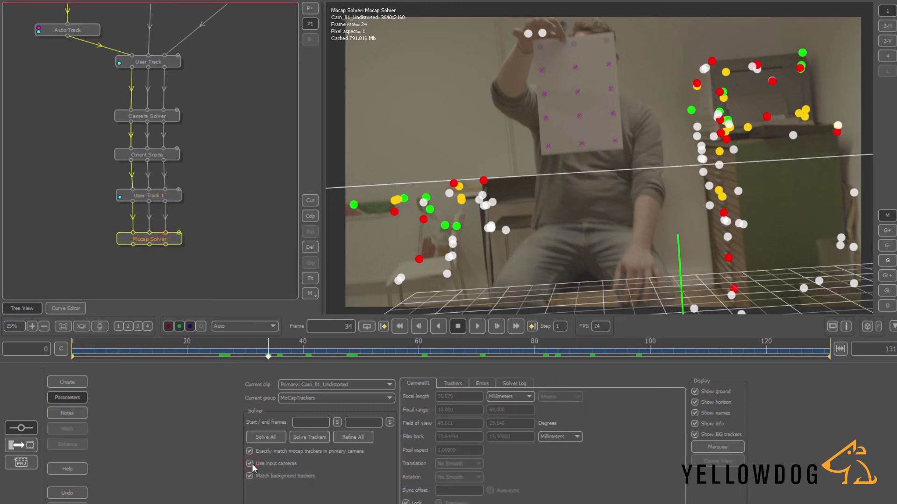
left_click_drag(133, 351, 62, 346)
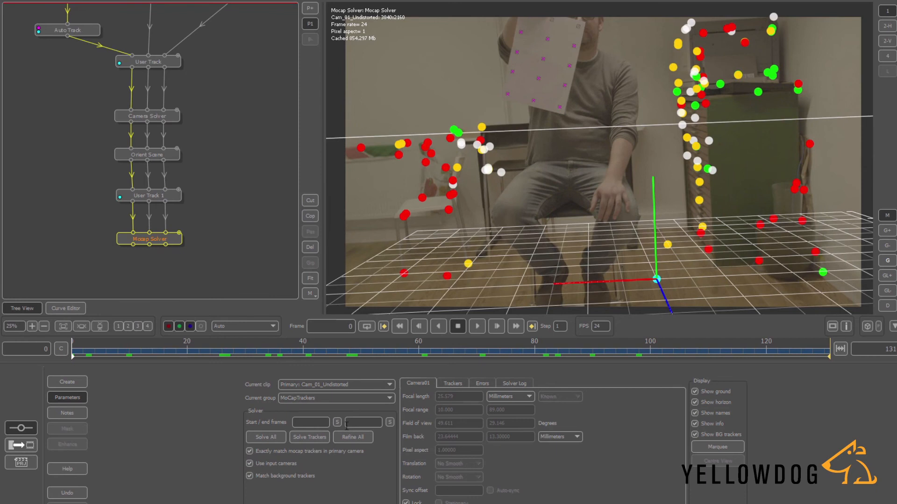
left_click_drag(769, 352, 831, 353)
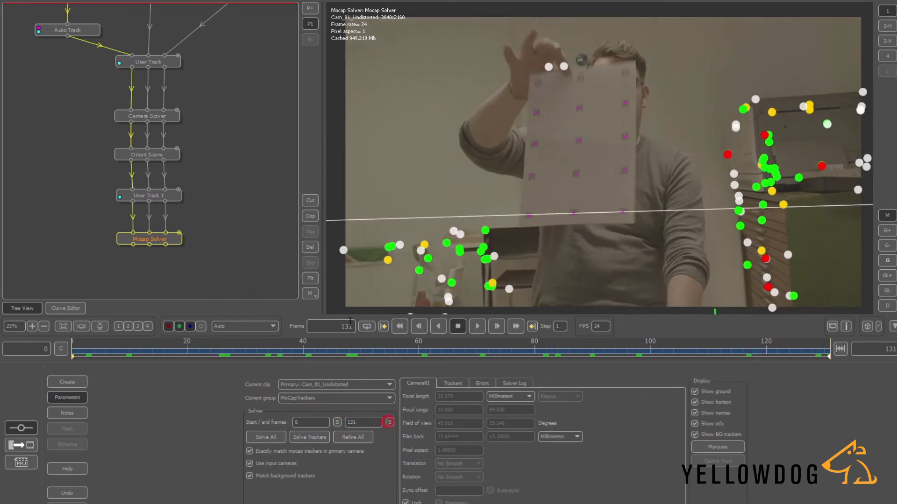
left_click(271, 439)
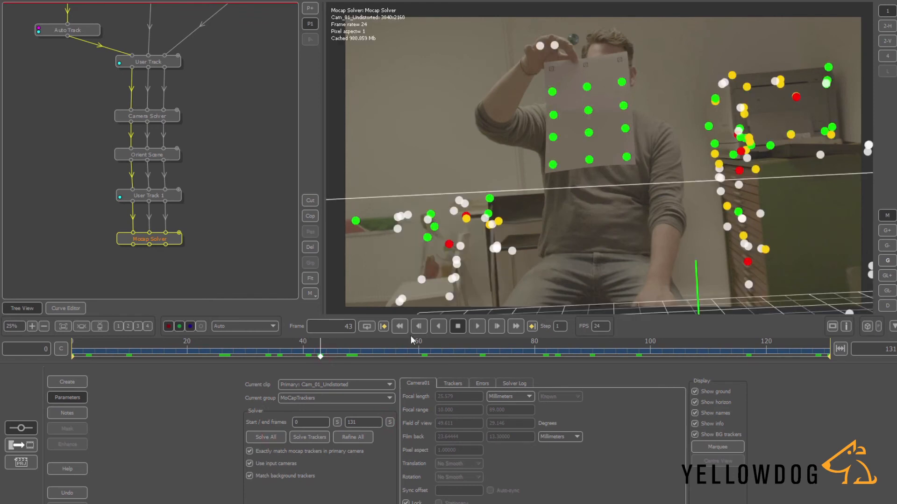
- Review the solved marker motion beside a 3D perspective view while scrubbing frames, and return to the single camera view
left_click(886, 25)
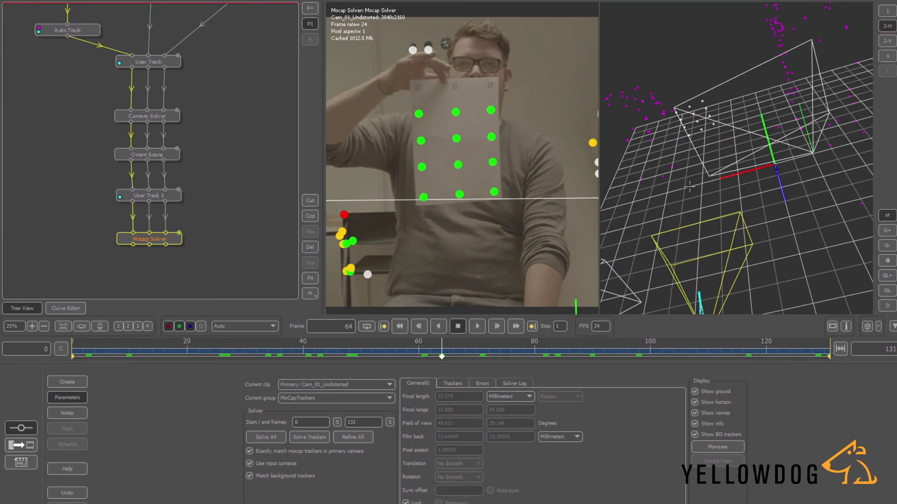
mouse_move(746, 174)
middle_mouse_down()
mouse_move(732, 146)
mouse_move(756, 181)
middle_mouse_up()
scroll(727, 168, "up", 5)
left_click_drag(756, 181, 758, 176)
left_click_drag(469, 357, 170, 343)
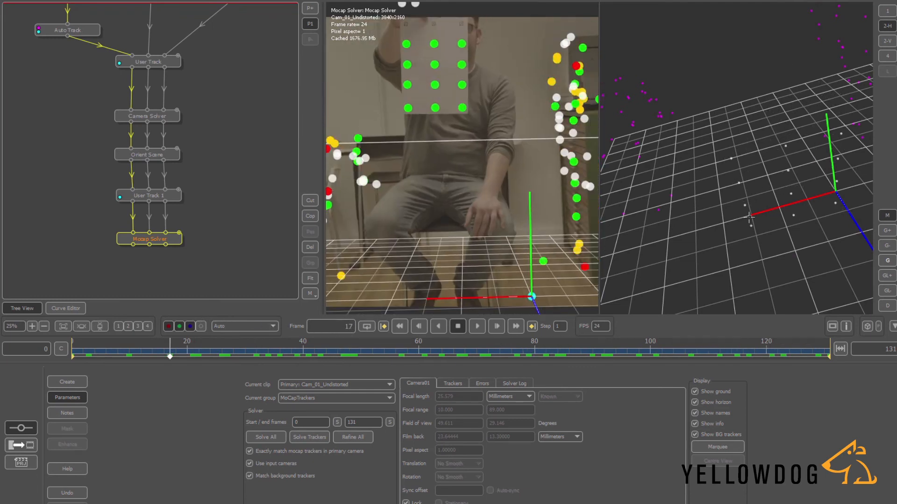
scroll(759, 191, "down", 3)
left_click(887, 11)
scroll(576, 155, "down", 2)
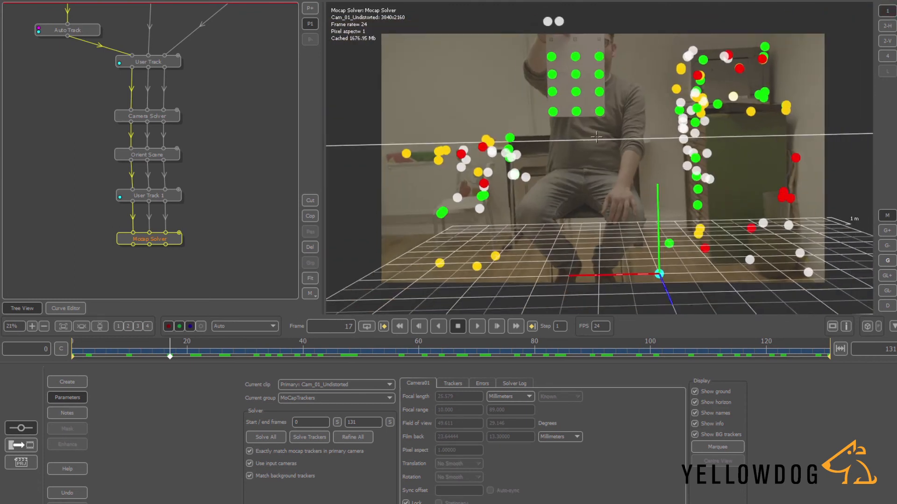
- Add an Image Modelling node below Mocap Solver, connect all three solver outputs to it, and open its parameters
right_click(154, 237)
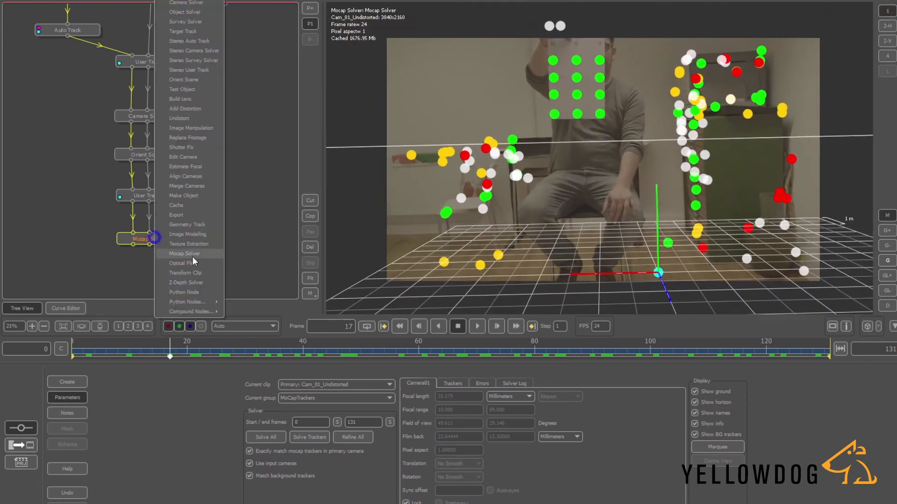
left_click(198, 231)
left_click(163, 279)
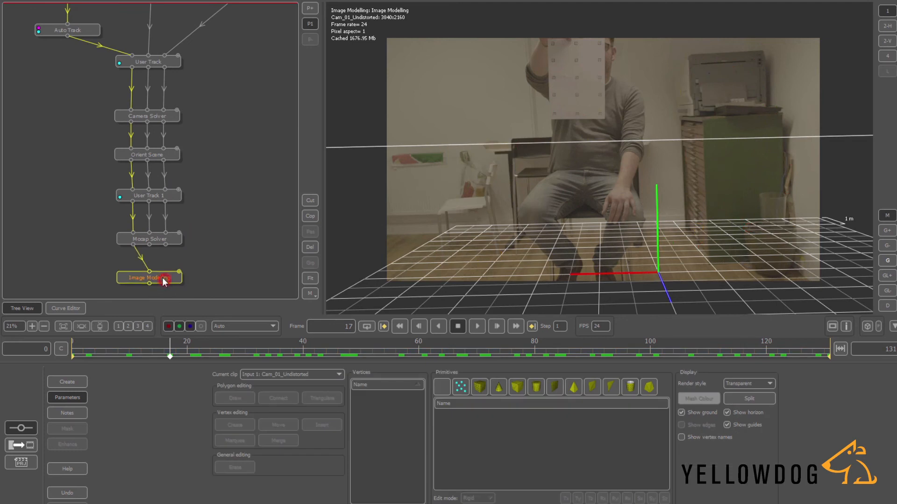
left_click_drag(180, 273, 166, 272)
left_click(166, 279)
scroll(577, 248, "up", 4)
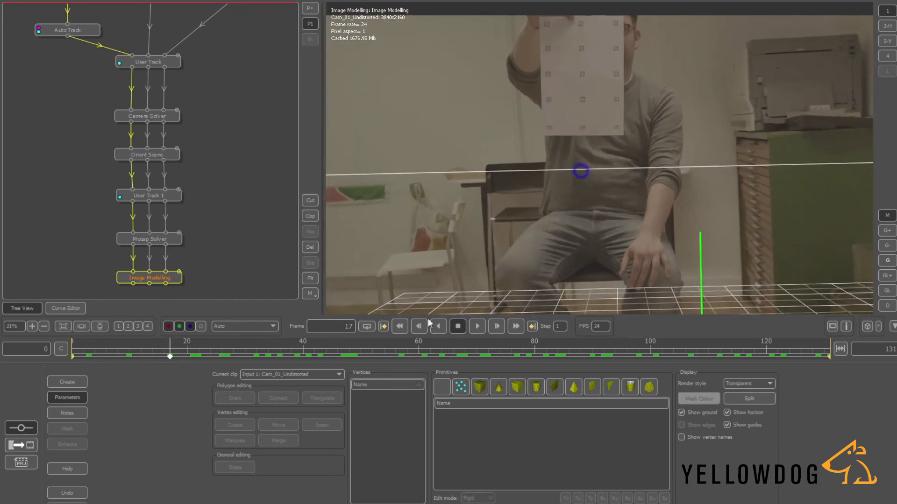
- Create a tracker-based primitive and connect the sheet's three upper-left solved markers into the first mesh triangle
left_click(462, 388)
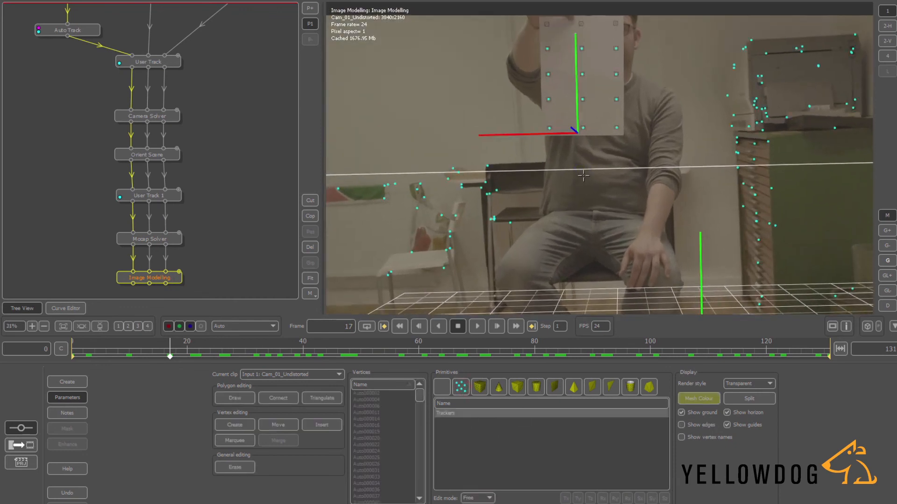
scroll(584, 176, "up", 5)
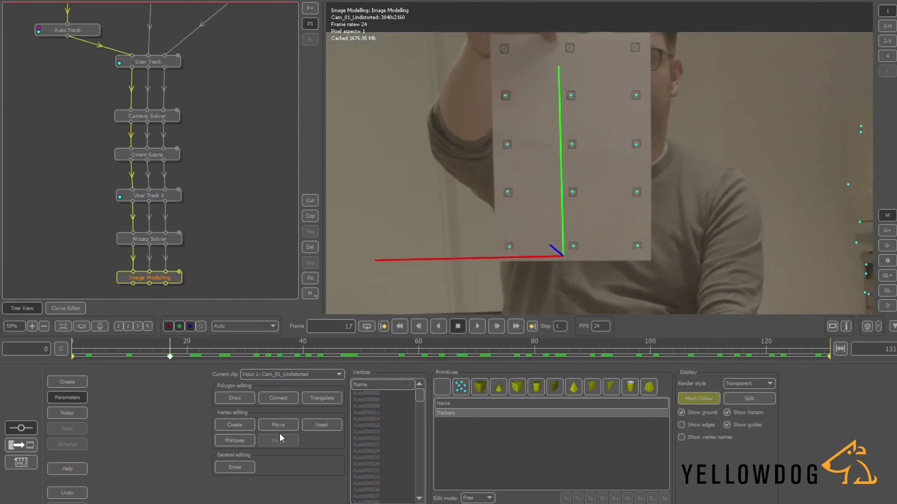
left_click(266, 399)
left_click(507, 97)
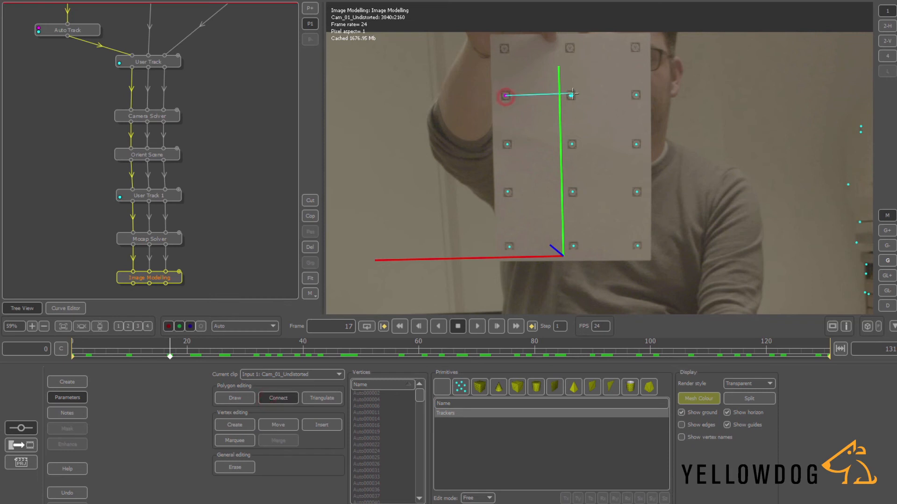
left_click(571, 95)
left_click(508, 144)
left_click(505, 96)
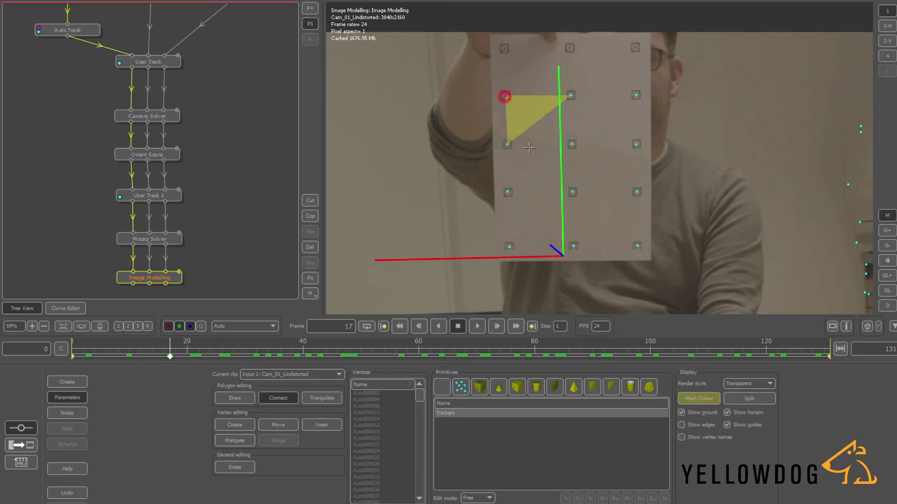
- Connect the remaining markers between the sheet's first and second solved rows into triangles, filling the mesh's top strip
left_click(508, 144)
left_click(570, 95)
left_click(571, 144)
left_click(637, 95)
left_click(569, 96)
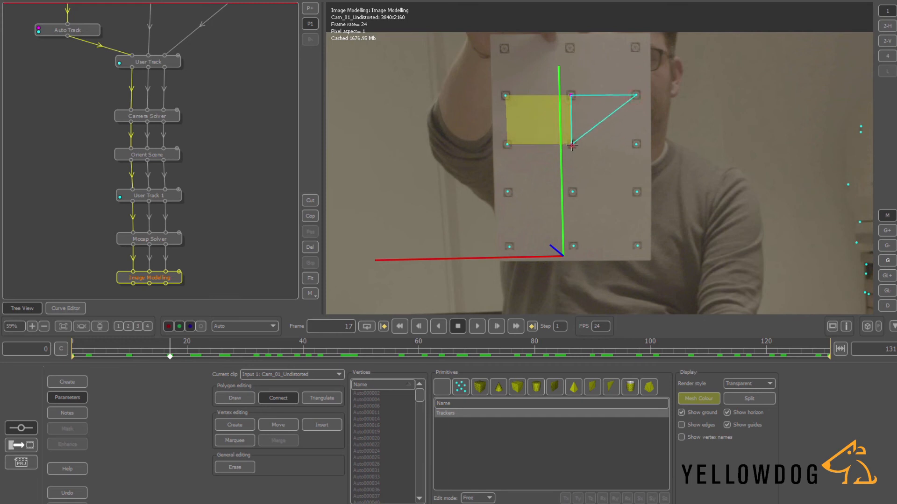
left_click(572, 145)
left_click(636, 96)
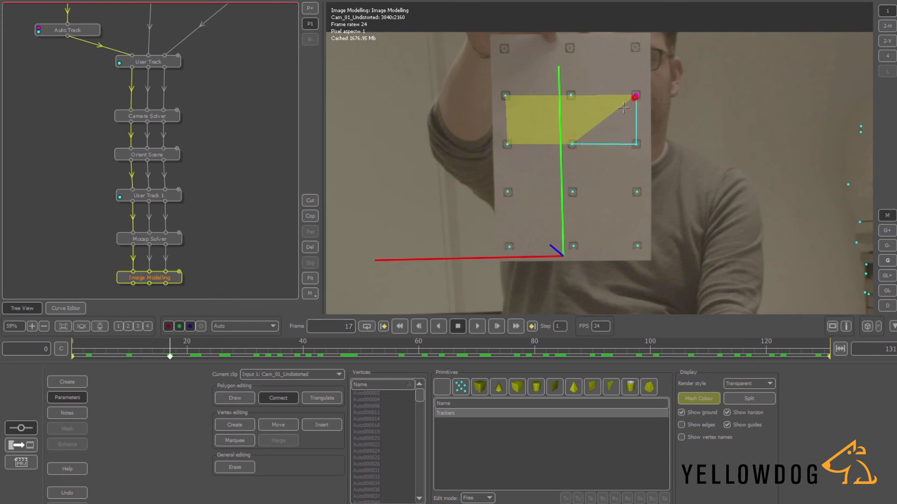
left_click(572, 145)
- Connect the markers of the right-hand cell between the second and third solved rows into two triangles
left_click(572, 192)
left_click(637, 192)
left_click(572, 144)
left_click(636, 145)
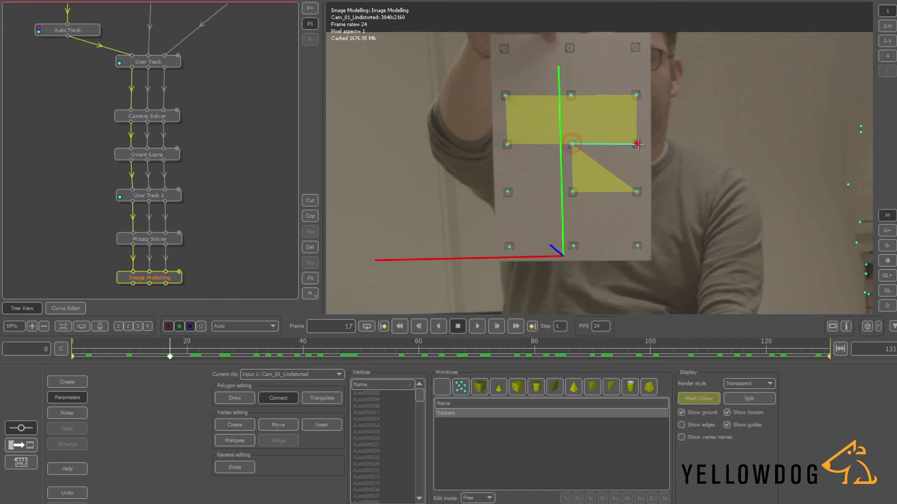
left_click(637, 192)
left_click(572, 145)
- Connect the markers of the left-hand cell between the second and third solved rows into two triangles
left_click(507, 144)
left_click(573, 192)
left_click(572, 144)
left_click(507, 192)
left_click(507, 144)
left_click(571, 191)
left_click(508, 192)
- Connect the centre marker of the third row to the lower-left and lower-centre markers as one triangle
left_click(571, 192)
left_click(573, 245)
left_click(510, 247)
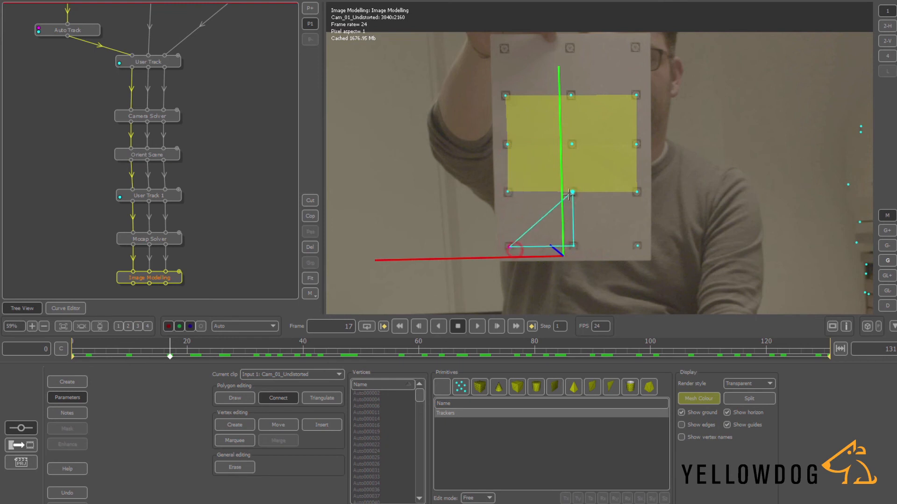
left_click(573, 192)
left_click(508, 192)
left_click(510, 246)
left_click(571, 192)
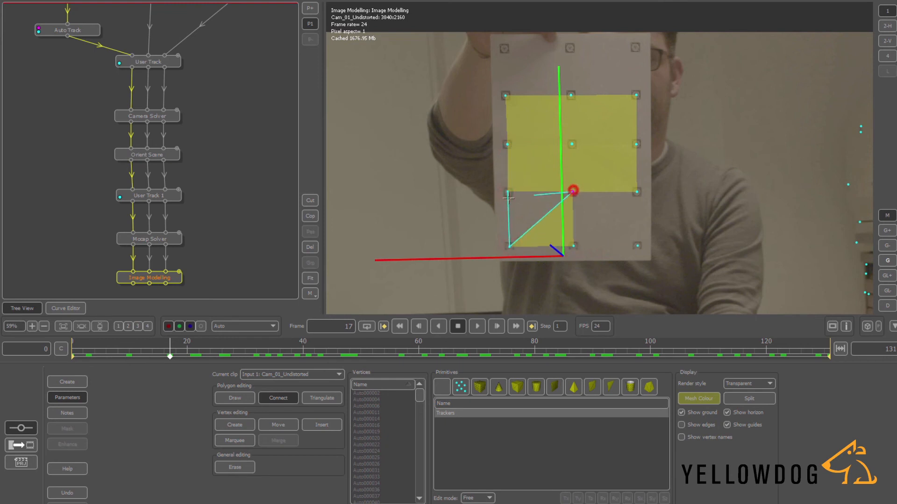
left_click(508, 192)
left_click(572, 192)
left_click(637, 192)
left_click(637, 246)
key("ctrl+z")
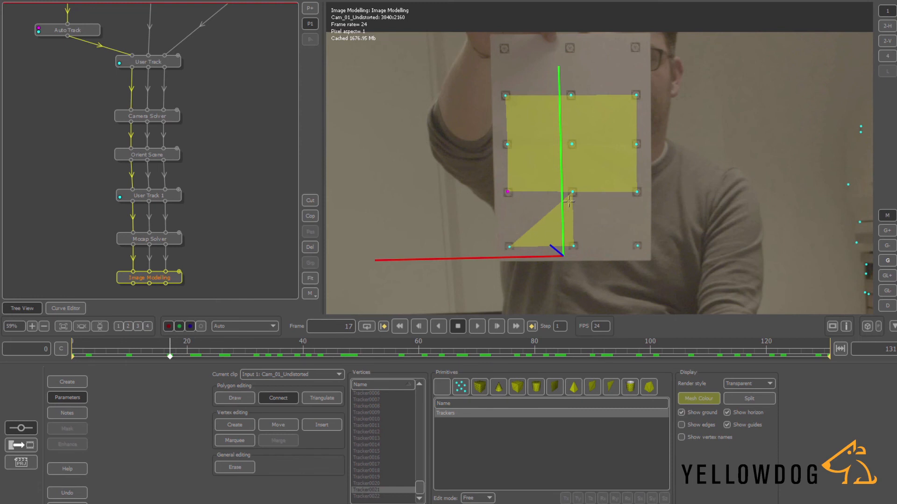
- Complete the mesh's bottom strip by closing the lower-left cell and connecting two triangles across the lower-right cell
left_click(507, 192)
left_click(509, 246)
left_click(572, 193)
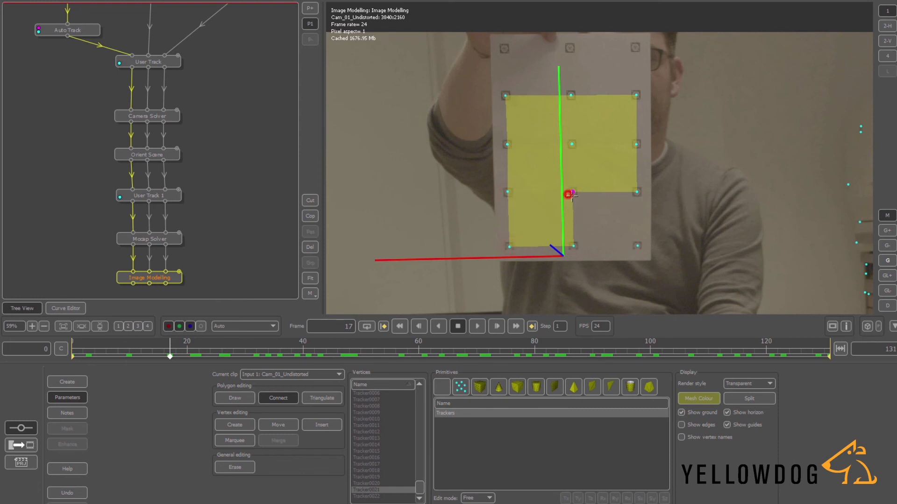
left_click(636, 192)
left_click(574, 245)
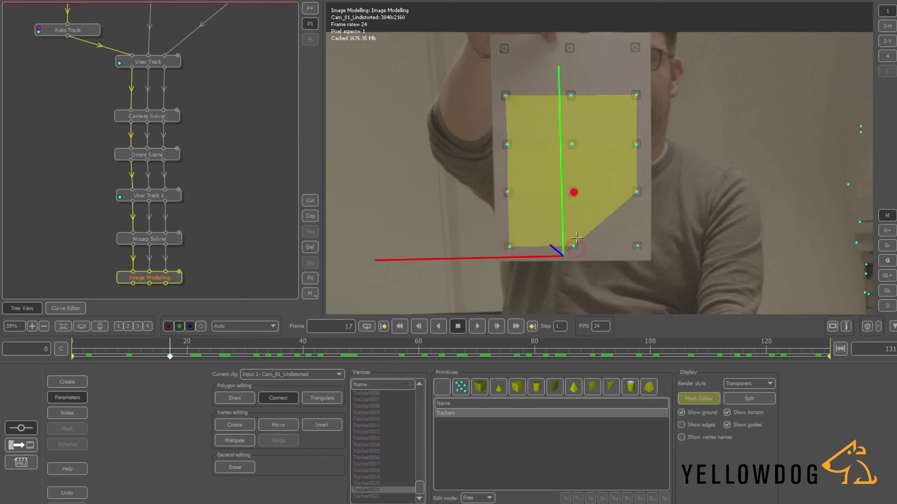
left_click(637, 246)
left_click(636, 192)
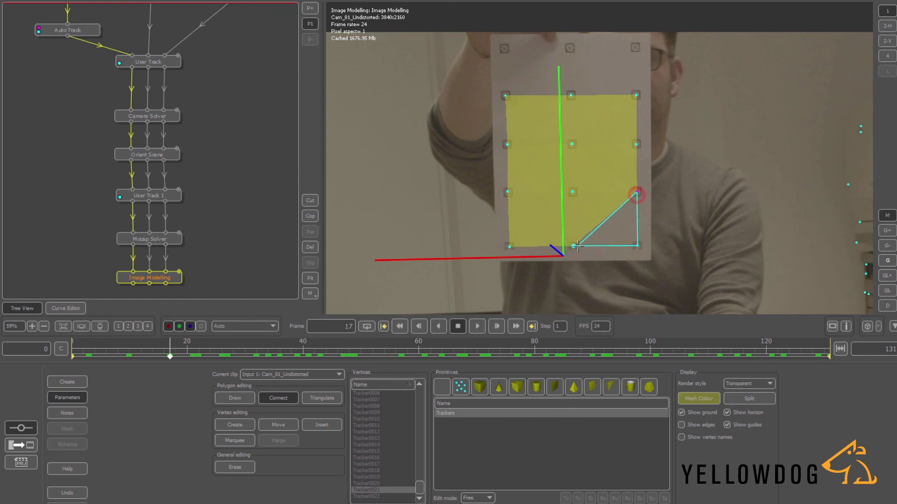
left_click(573, 245)
- Examine the paper mesh's motion in the camera and 3D perspective views by scrubbing through the clip
left_click(886, 27)
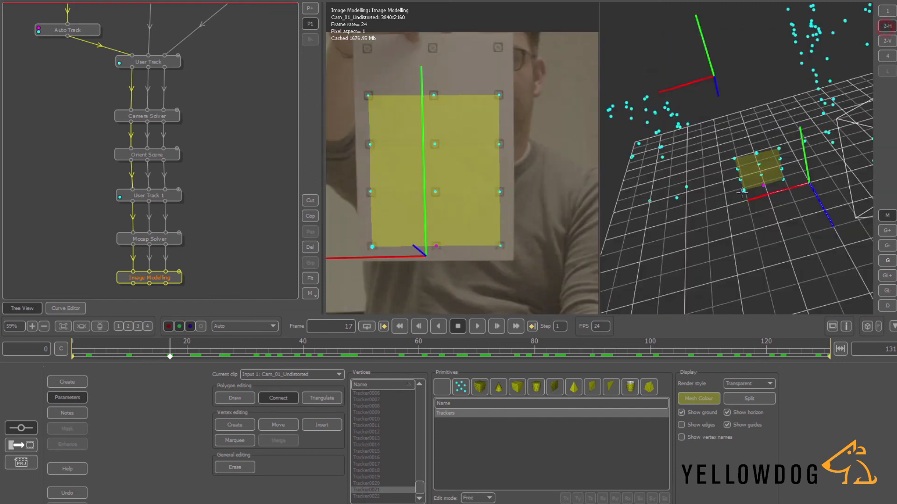
left_click_drag(283, 347, 616, 342)
scroll(806, 158, "up", 5)
scroll(806, 158, "down", 1)
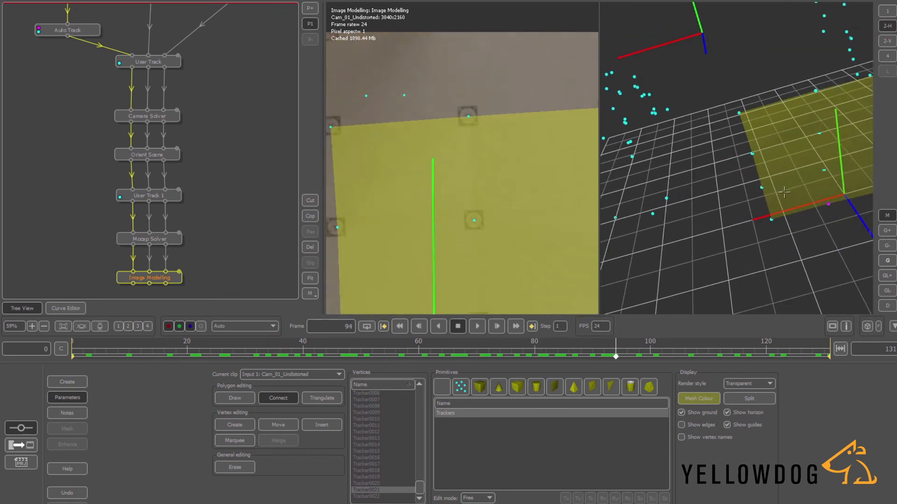
left_click_drag(784, 192, 758, 199)
left_click_drag(424, 351, 244, 339)
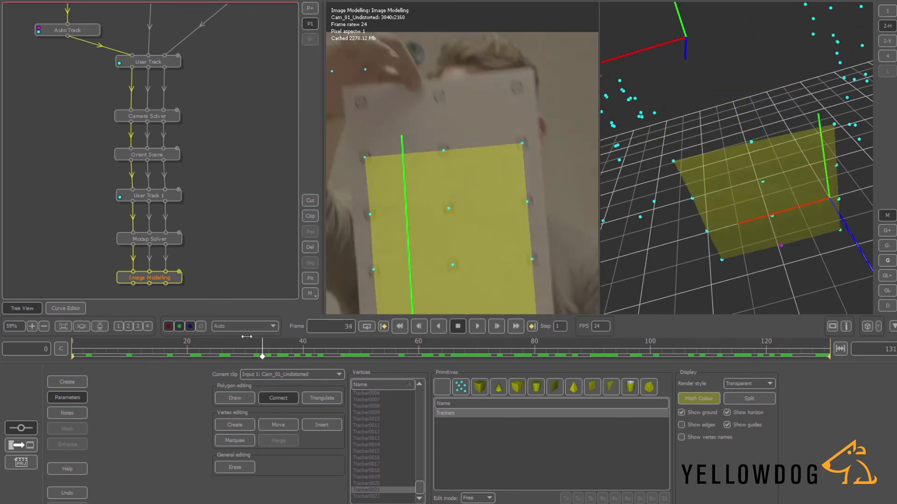
- Set the render style to Textured and check the moving mesh in the 3D and camera views across the clip
left_click(751, 384)
left_click(744, 423)
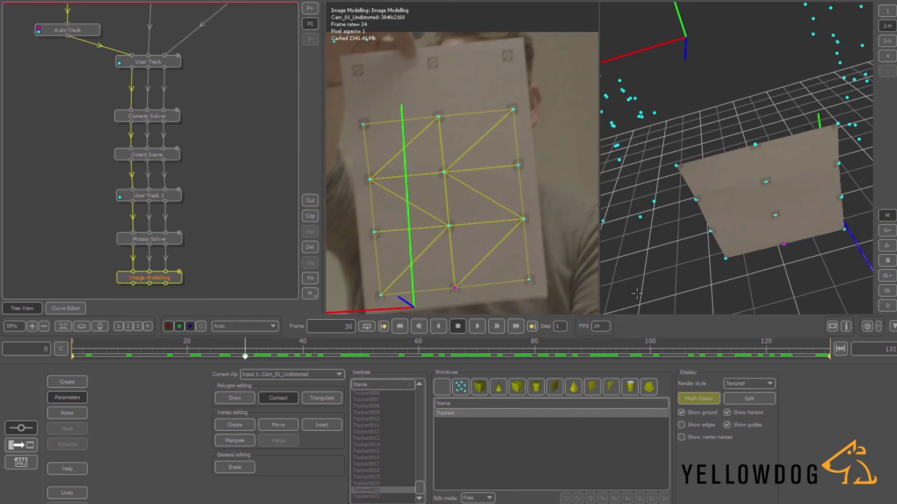
middle_click_drag(720, 241, 661, 256)
left_click_drag(302, 352, 482, 348)
right_click_drag(719, 168, 676, 234)
left_click_drag(426, 350, 655, 349)
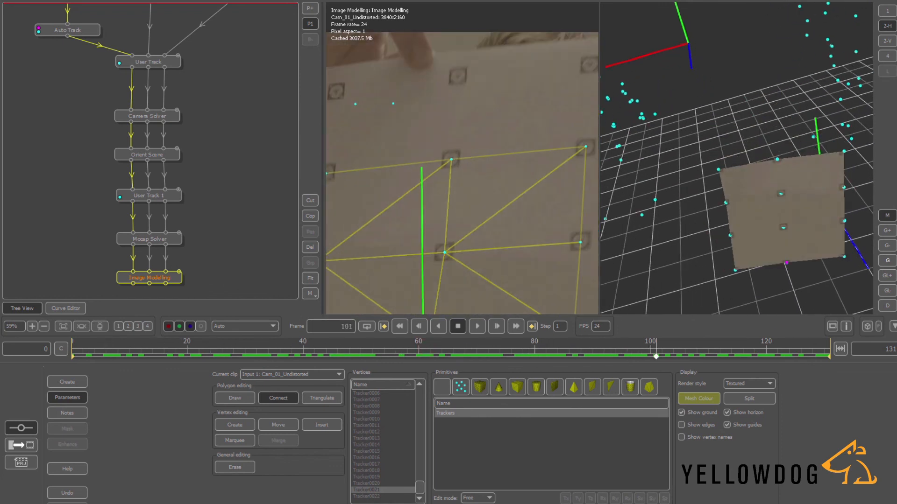
left_click(887, 11)
scroll(559, 160, "down", 5)
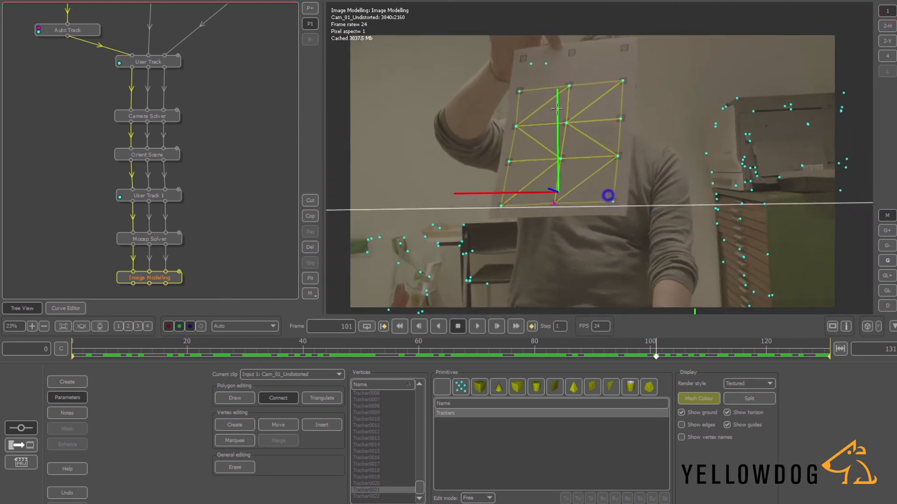
scroll(213, 265, "down", 1)
scroll(216, 261, "up", 2)
- Add an Export node below Image Modelling and connect all three Image Modelling outputs to it
middle_click_drag(212, 251, 206, 139)
left_click(159, 170)
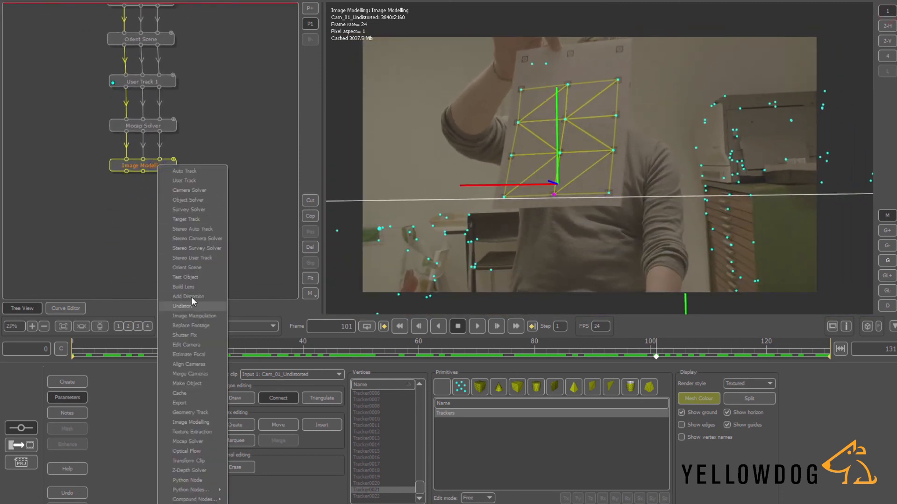
left_click(192, 402)
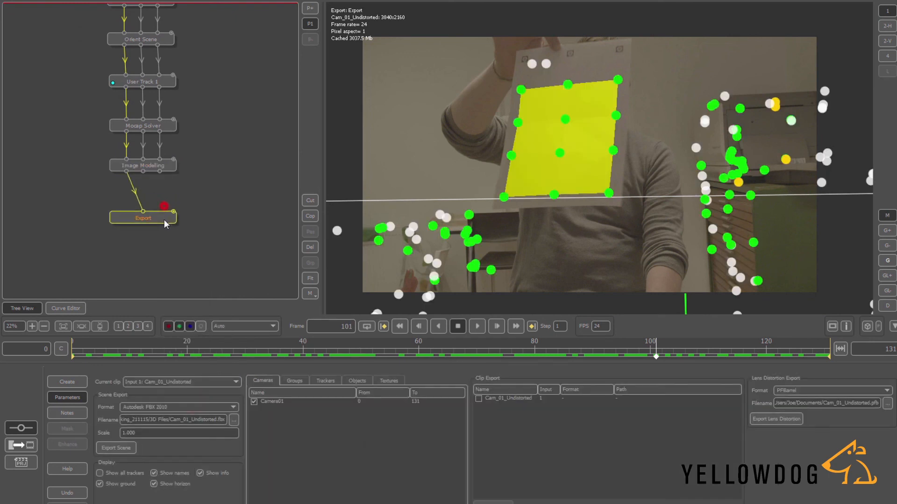
left_click_drag(173, 215, 173, 213)
left_click_drag(158, 170, 164, 184)
left_click_drag(175, 215, 173, 212)
left_click(151, 219)
- Review the trackers, objects and cameras included in the scene export, and the available export formats
left_click(332, 381)
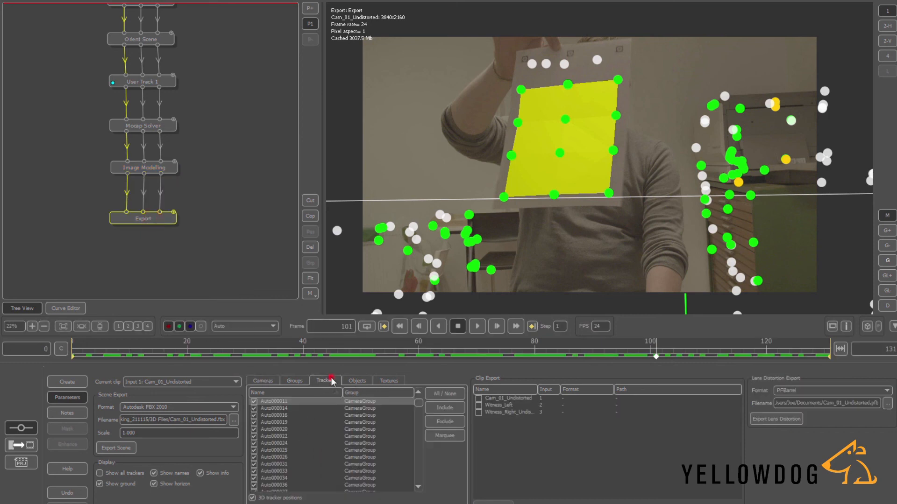
left_click(357, 381)
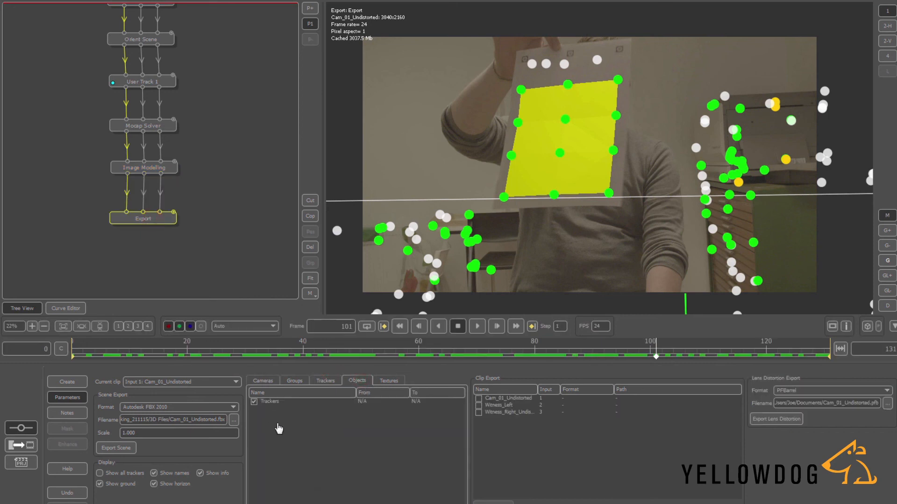
left_click(264, 382)
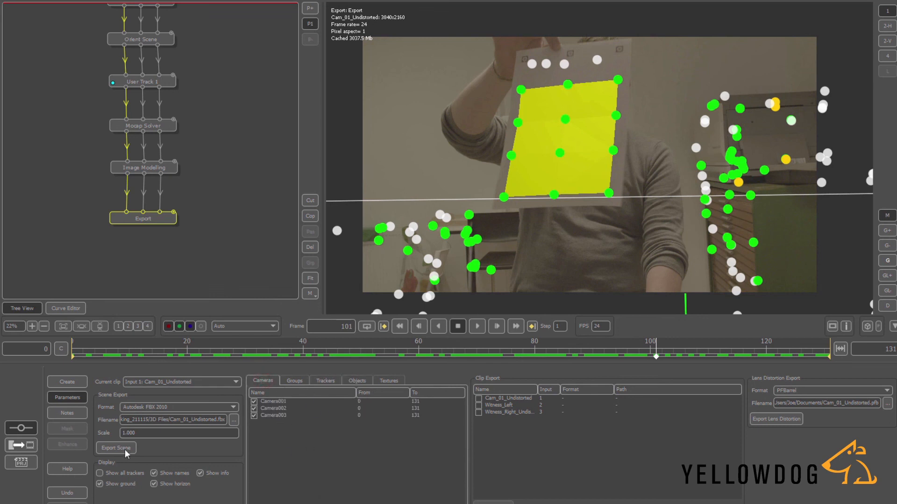
left_click(228, 406)
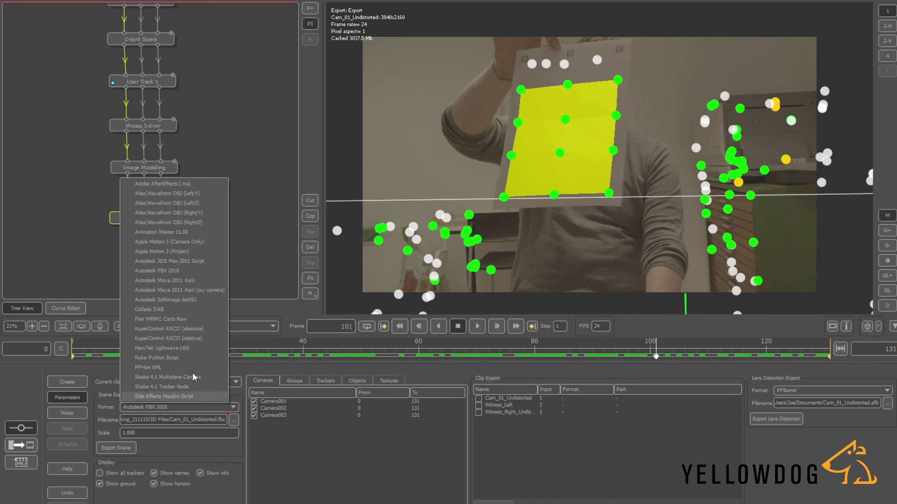
left_click(233, 407)
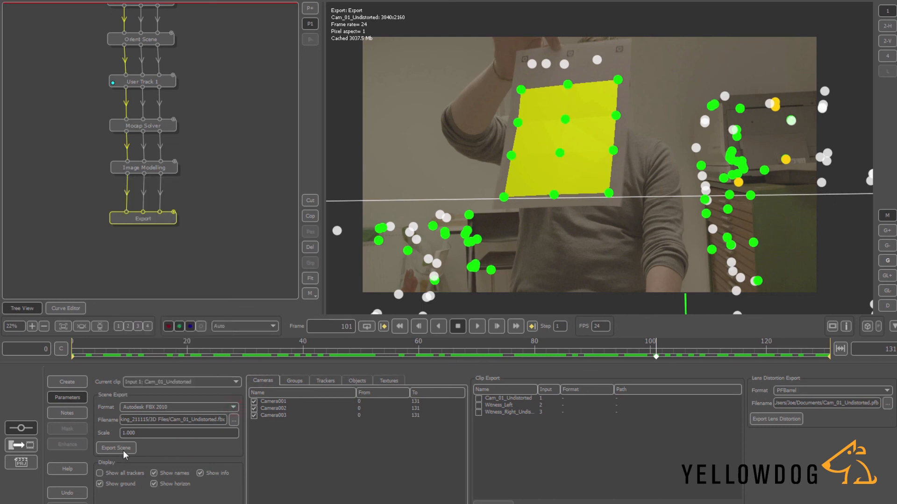
- Open the Orient Scene node and scrub the clip back to frame 13 to examine the oriented scene
scroll(215, 206, "up", 5)
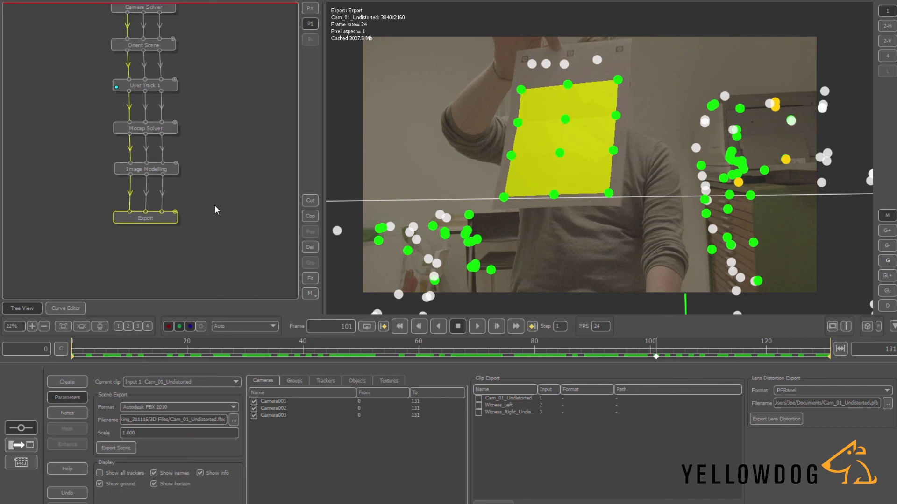
left_click(162, 135)
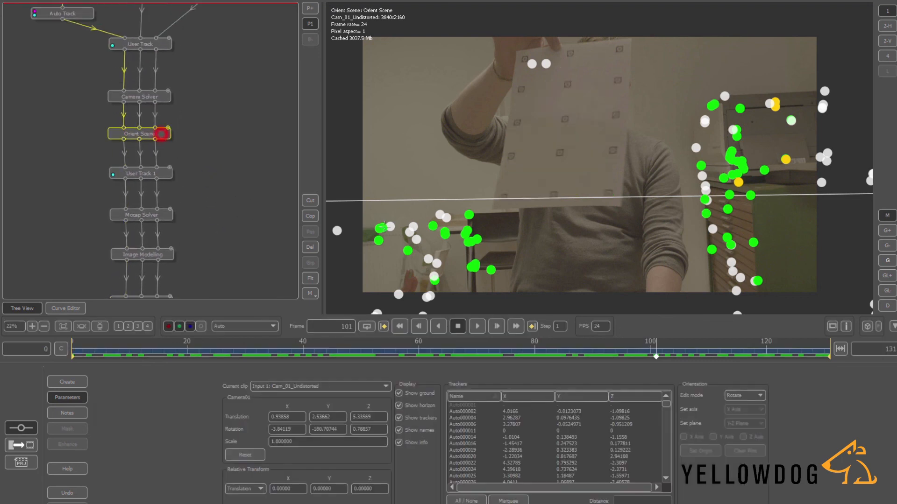
left_click_drag(535, 350, 147, 350)
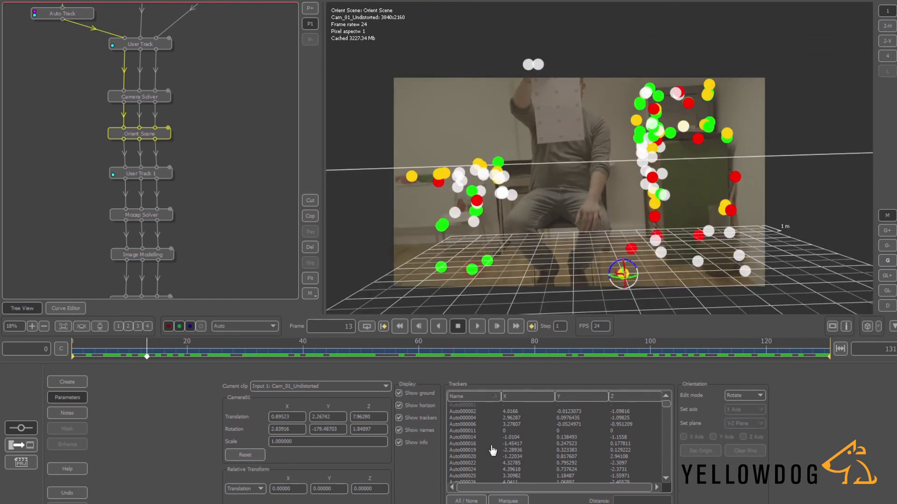
- Select the two floor trackers Auto000004 and Auto000014 together in the Orient Scene camera view using Marquee selection
left_click(151, 137)
left_click(512, 500)
left_click_drag(482, 255, 497, 274)
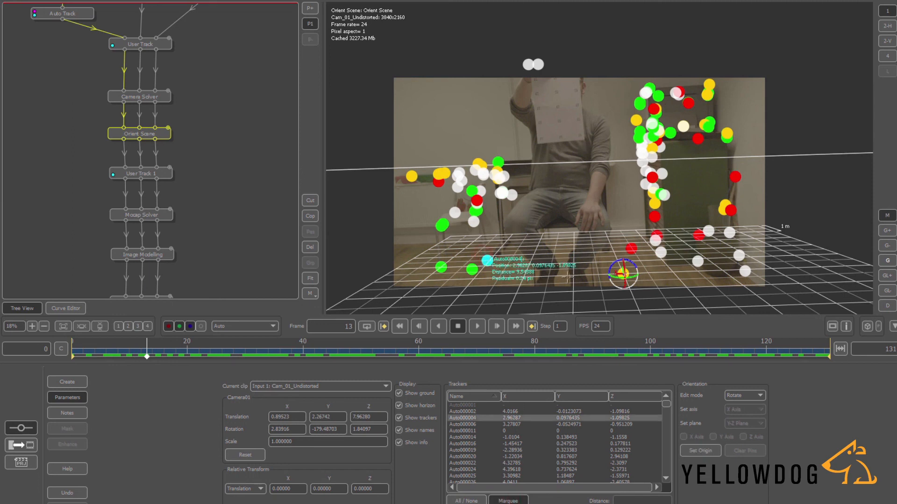
left_click(649, 258)
left_click(670, 264)
left_click(658, 252)
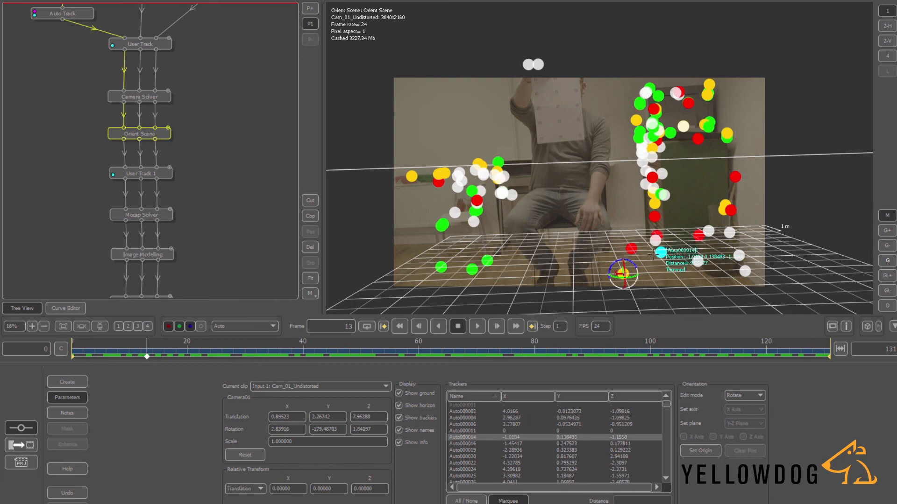
left_click(490, 263, "ctrl")
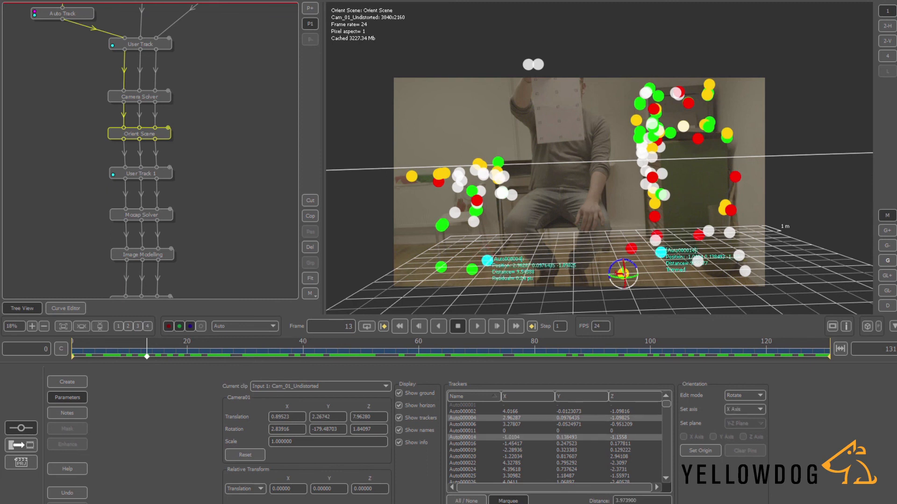
- Set the distance between the two selected trackers to 1 and display the camera and 3D views side by side
left_click_drag(621, 501, 613, 501)
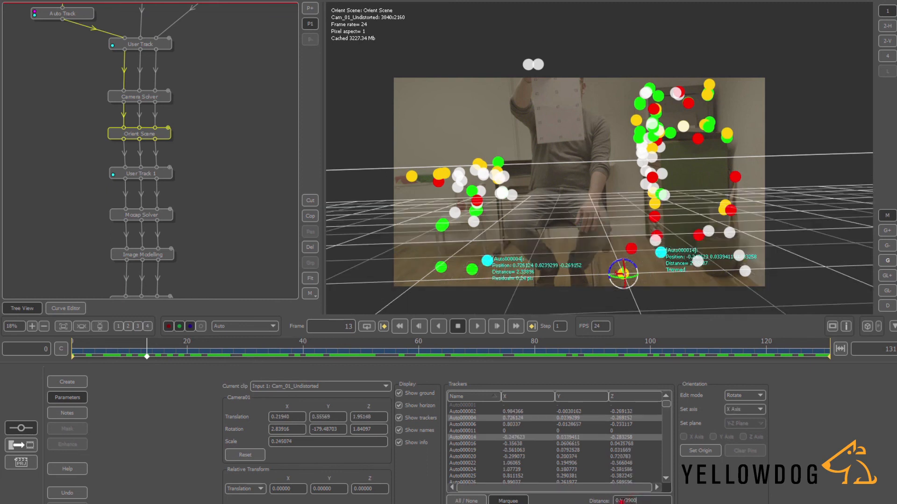
key("Return")
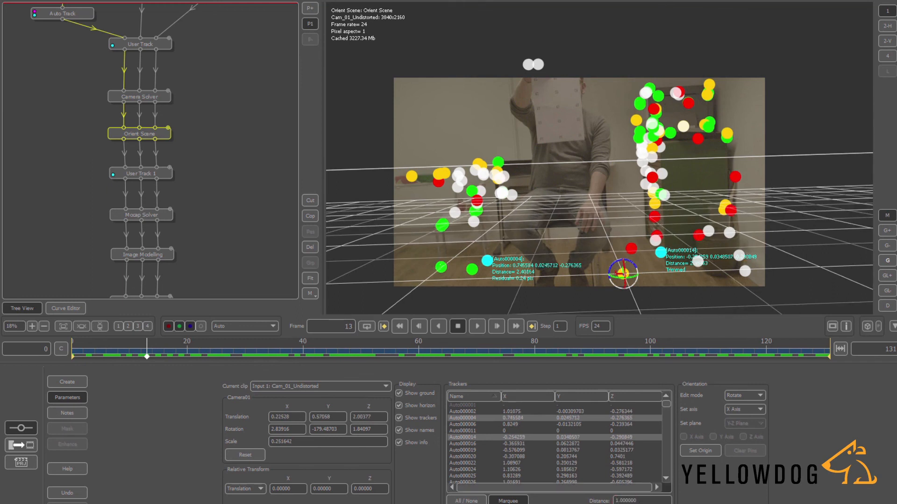
scroll(598, 291, "down", 4)
scroll(597, 290, "up", 3)
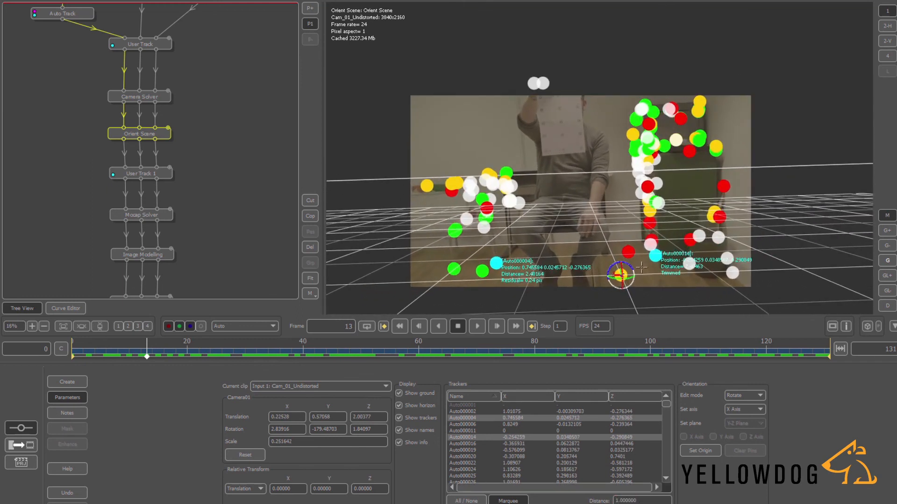
left_click(887, 27)
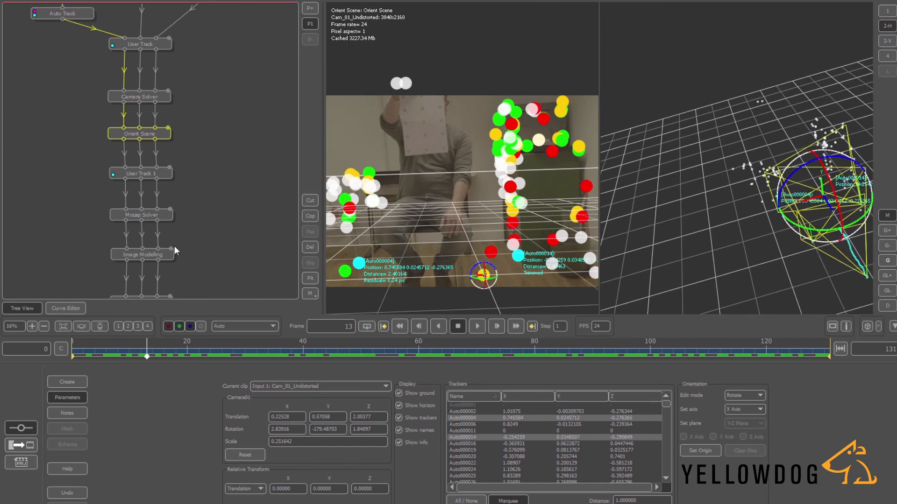
- Open the Image Modelling node and examine the textured sheet mesh, switching to a single-view layout
scroll(208, 246, "down", 3)
left_click(160, 153)
double_click(160, 154)
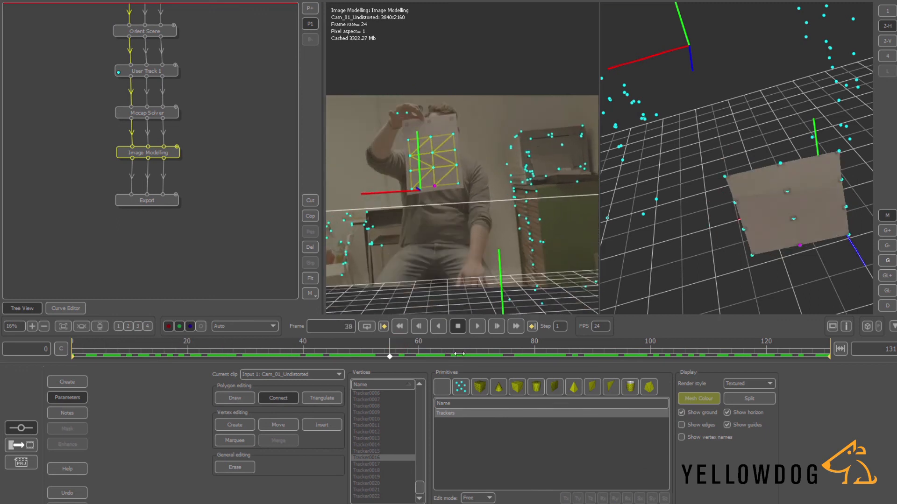
left_click(887, 11)
scroll(572, 233, "up", 1)
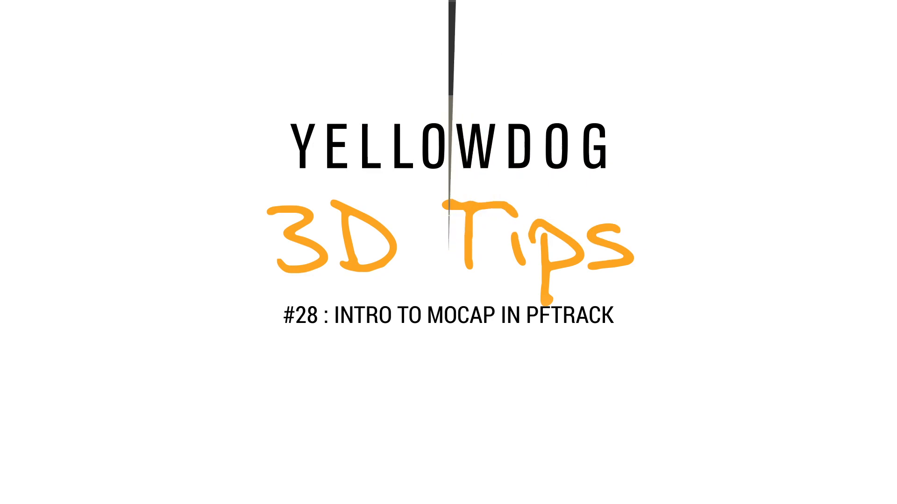